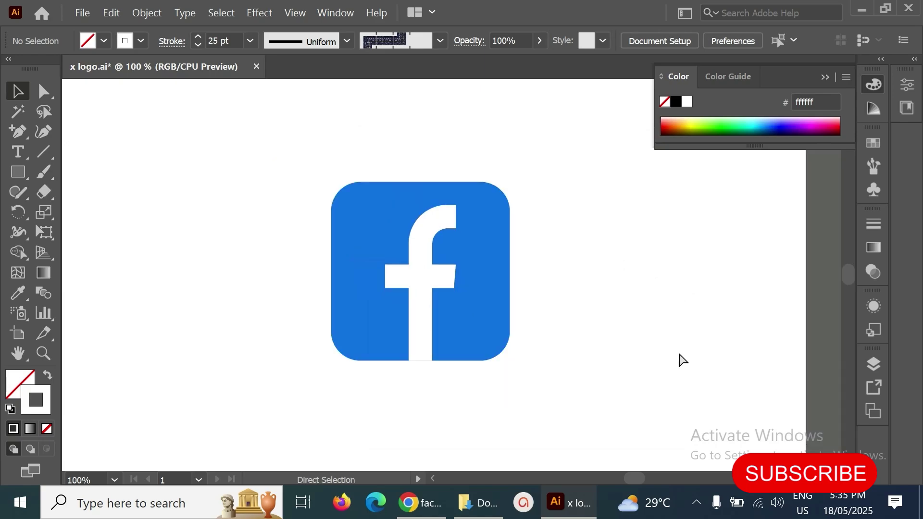
Draw a 190.72 pt square on the empty artboard with the Rectangle Tool.
key("space")
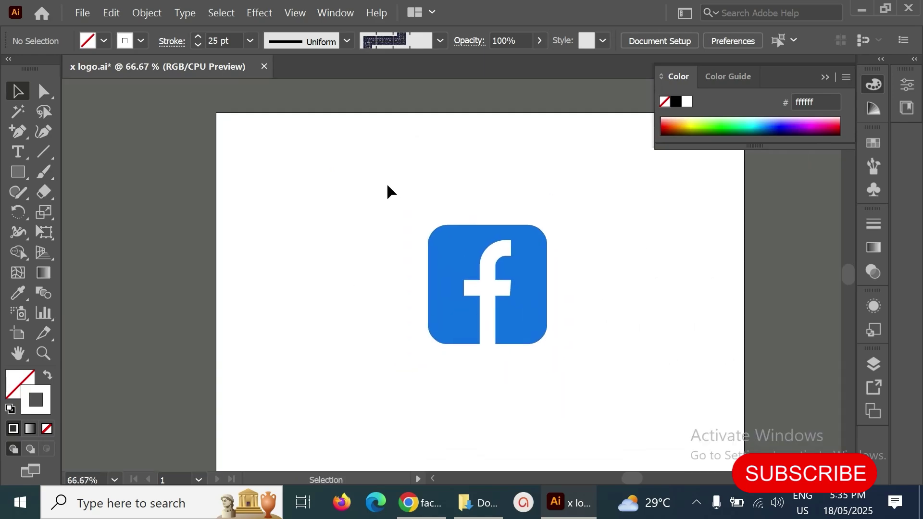
left_click_drag(386, 185, 600, 369)
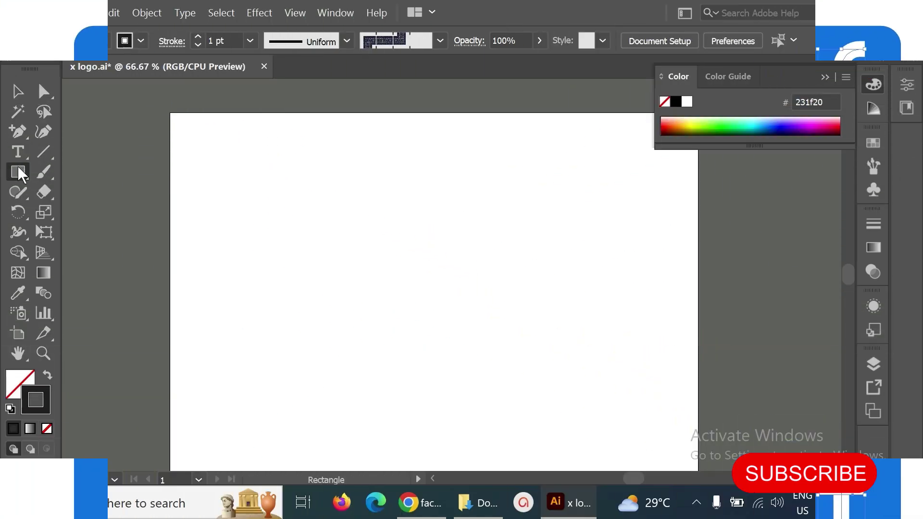
left_click(18, 172)
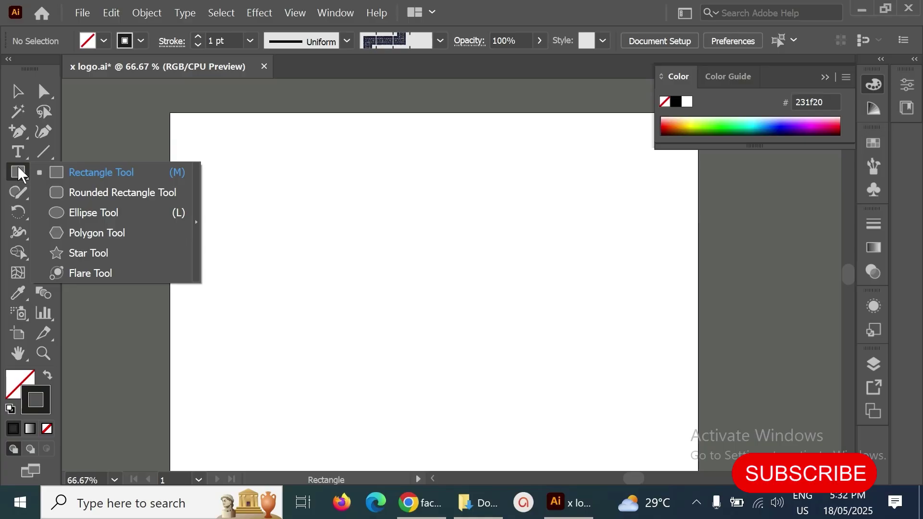
left_click(82, 173)
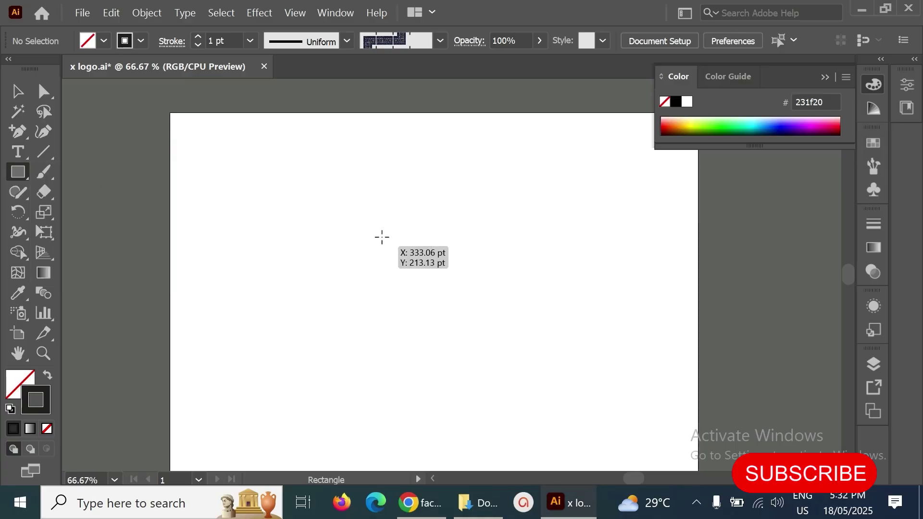
left_click_drag(382, 225, 475, 346)
Make a copy of the square shifted right so it overlaps the first square's right half.
left_click(18, 91)
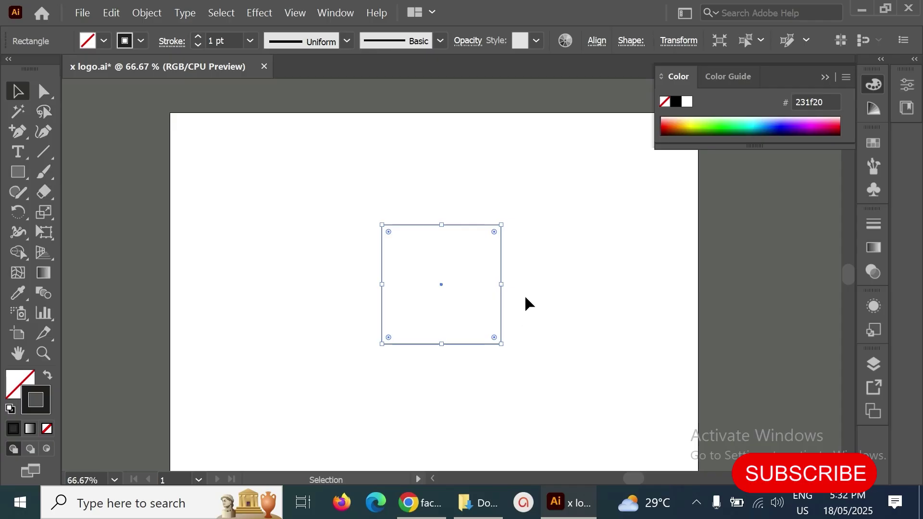
left_click_drag(505, 274, 560, 270)
left_click(534, 233)
left_click_drag(522, 228, 501, 248)
left_click(503, 206)
Delete the copy's bottom-right anchor and pull its top-right end left, leaving an open stem-and-arm path.
left_click(44, 92)
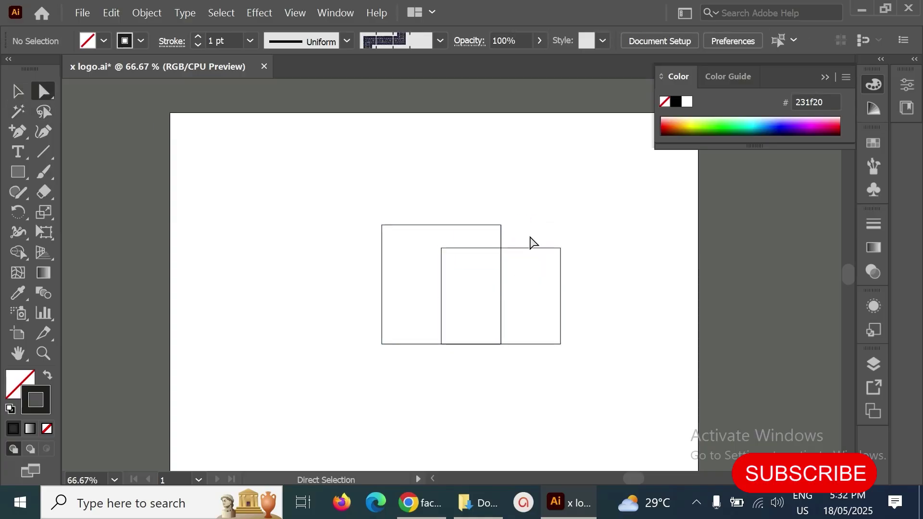
left_click(561, 279)
left_click(584, 340)
left_click_drag(583, 338, 548, 382)
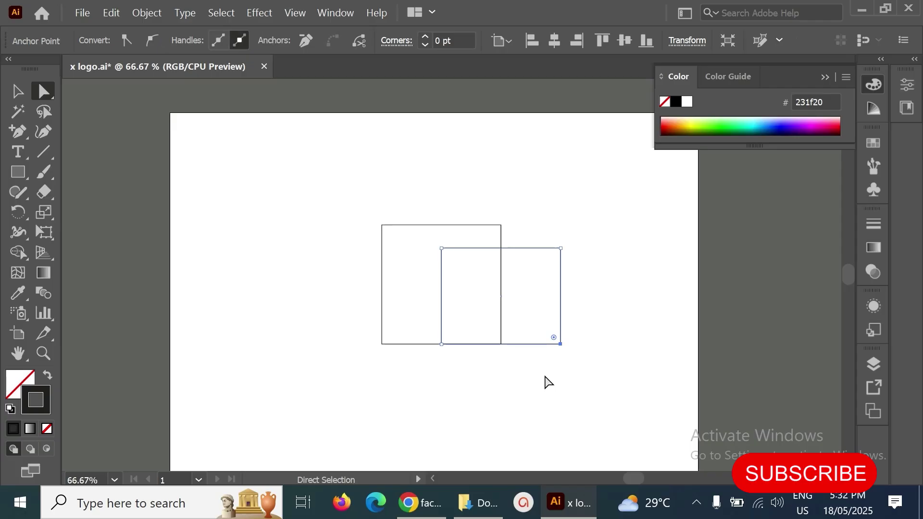
key("Delete")
left_click_drag(545, 216, 472, 250)
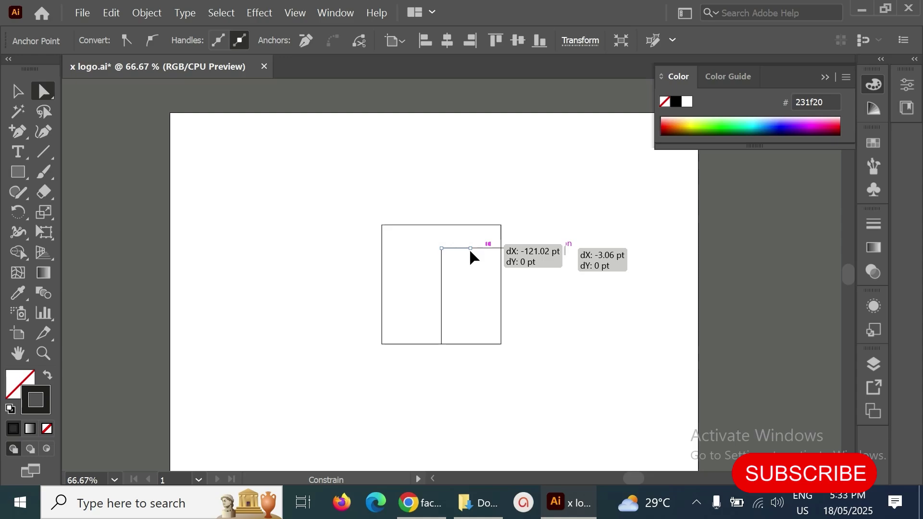
left_click_drag(480, 250, 481, 249)
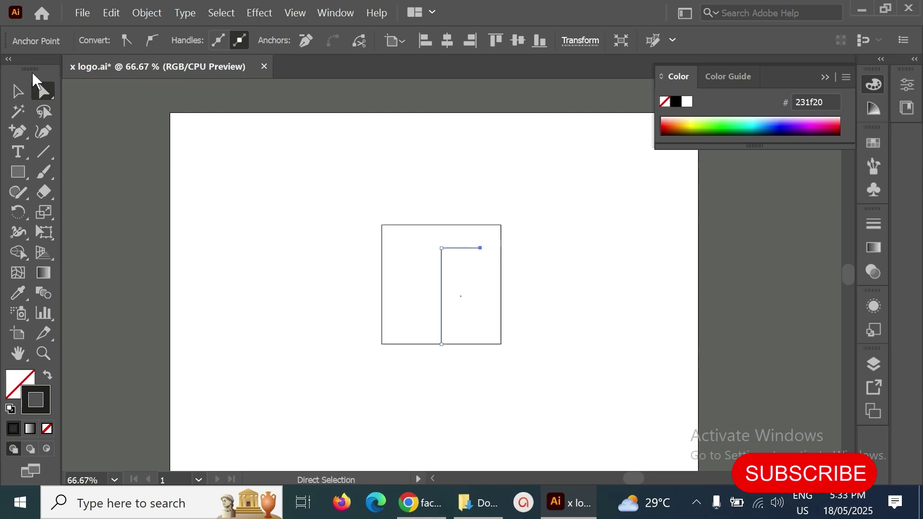
left_click(18, 90)
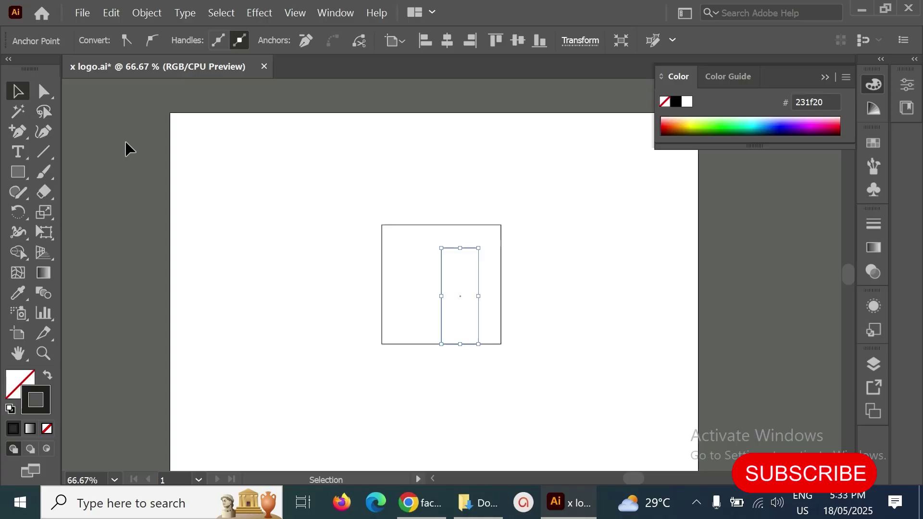
left_click(519, 284)
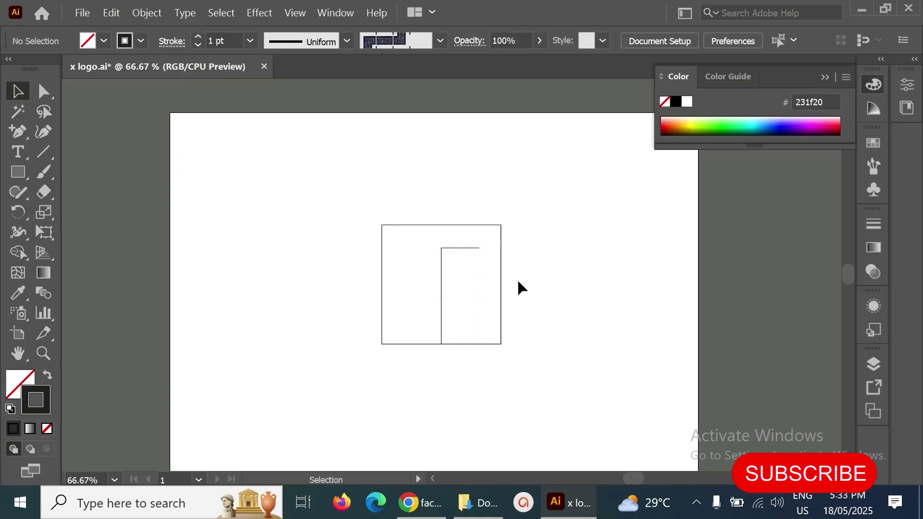
Draw a vertical line up from the square's bottom and a short horizontal crossbar line.
left_click(43, 153)
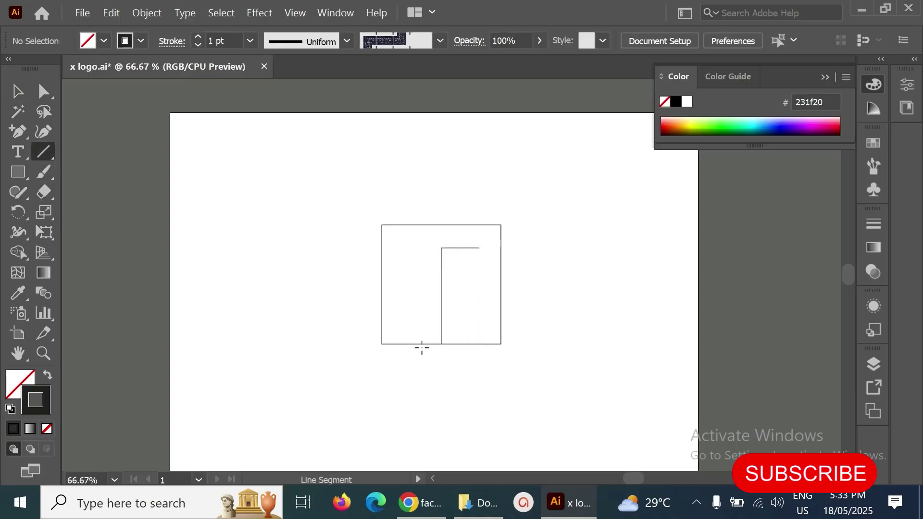
left_click_drag(441, 344, 441, 247)
mouse_move(421, 279)
left_mouse_down()
mouse_move(475, 279)
mouse_move(411, 292)
left_mouse_up()
left_click(17, 91)
left_click(434, 323)
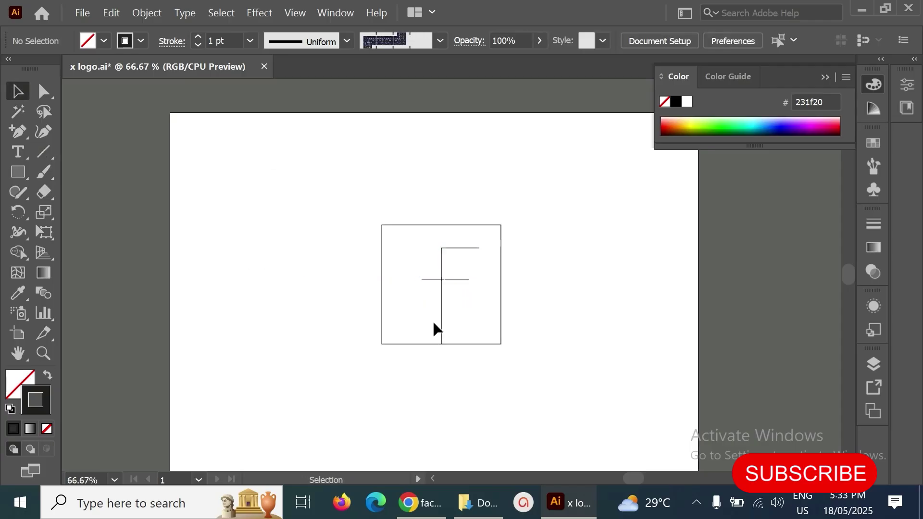
Centre the crossbar horizontally and vertically on the vertical line, using the line as key object.
left_click(442, 305)
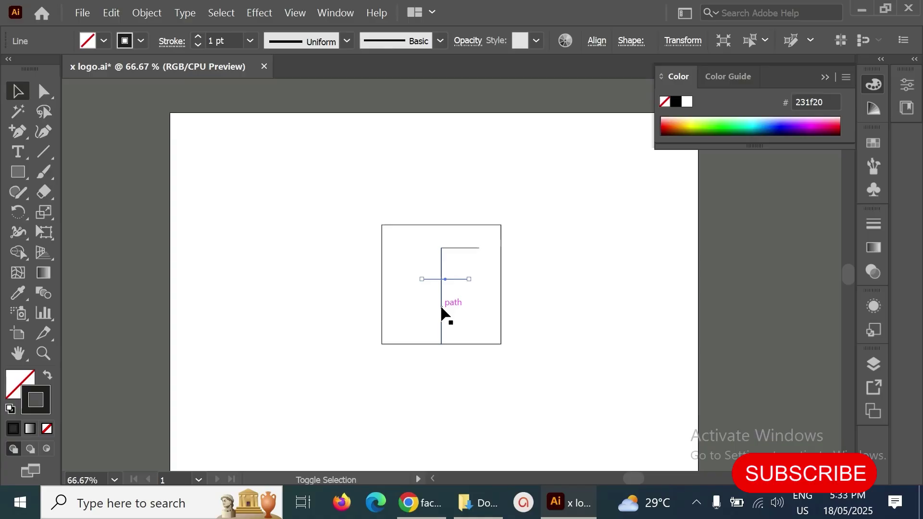
left_click(441, 312, "shift")
left_click(663, 42)
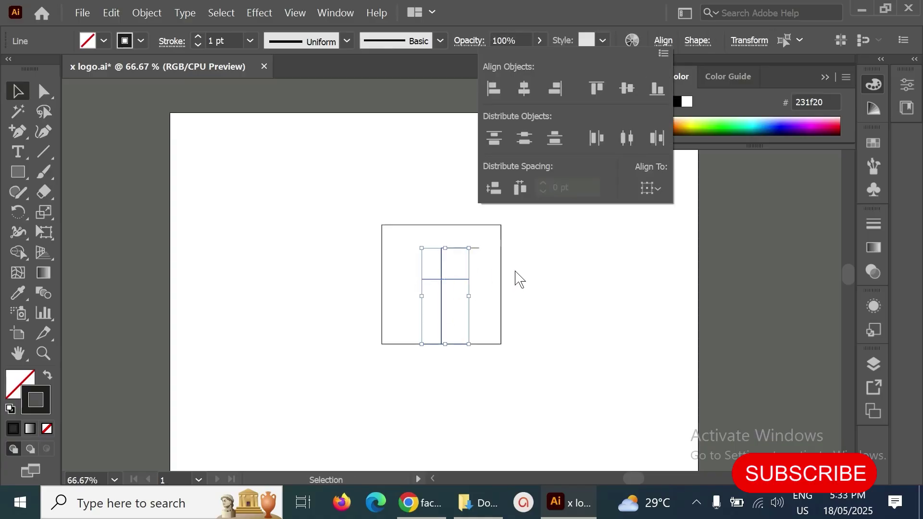
left_click(548, 312)
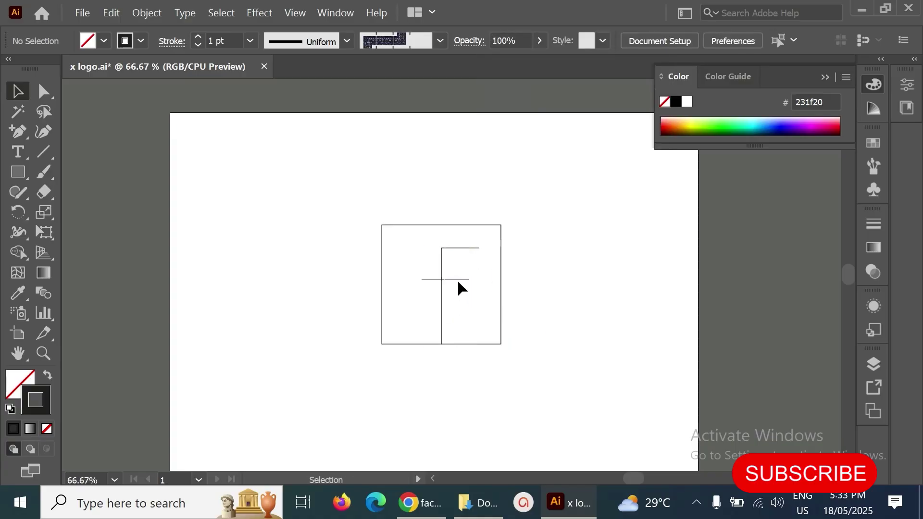
left_click(458, 279)
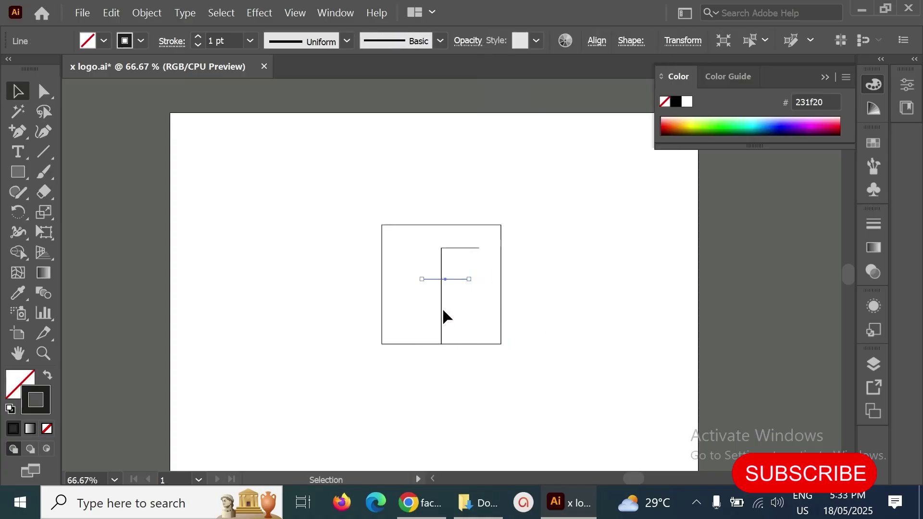
left_click(441, 272, "shift")
left_click(440, 269)
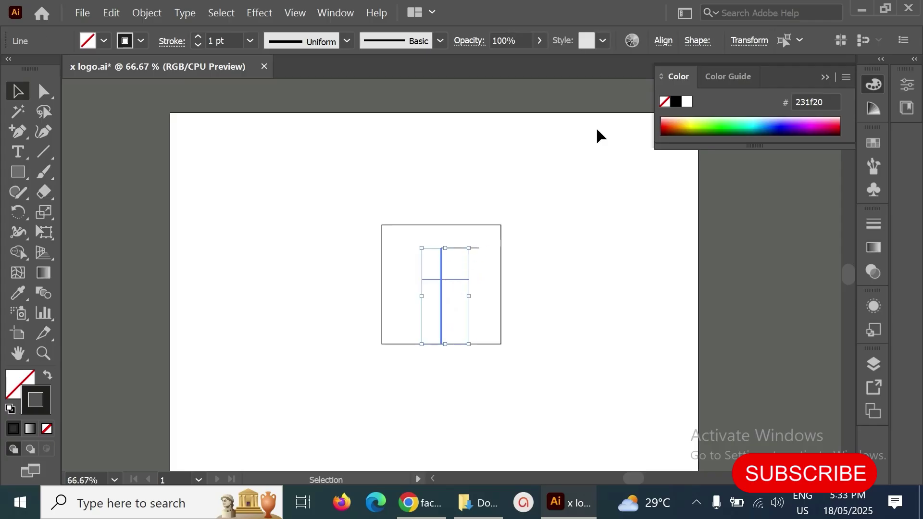
left_click(663, 40)
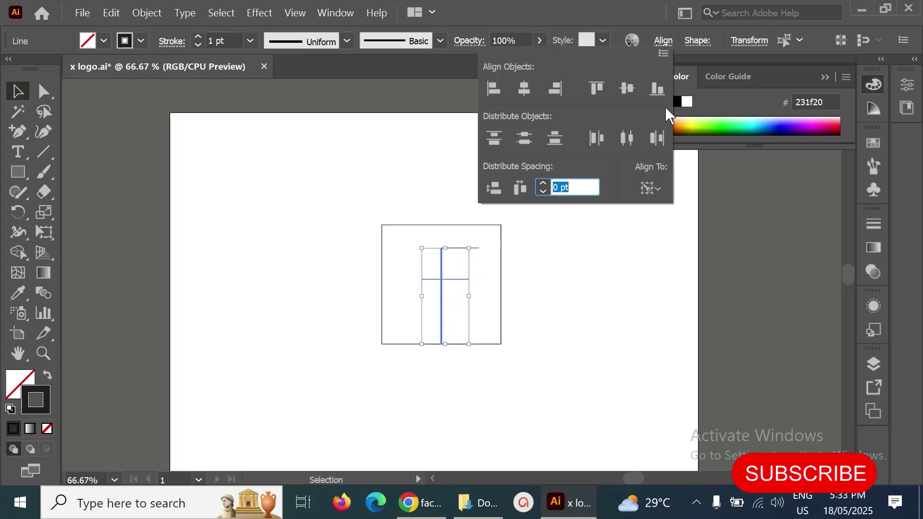
left_click(517, 88)
left_click(627, 89)
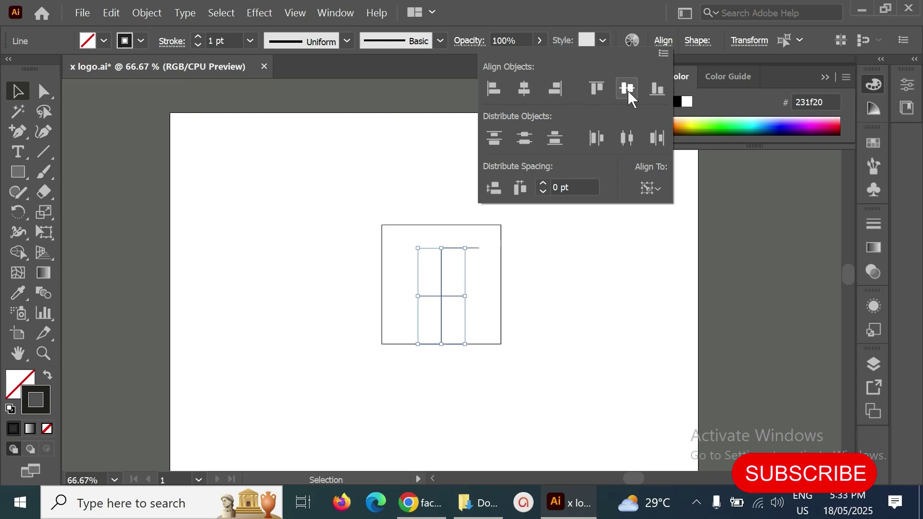
left_click(548, 267)
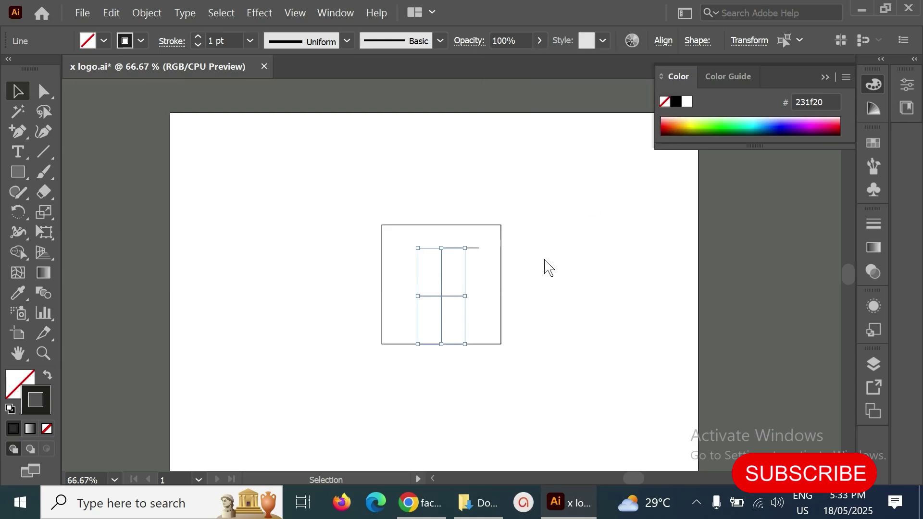
Move the crossbar up slightly and select the f-shaped stem path.
left_click_drag(453, 296, 453, 284)
left_click(437, 271)
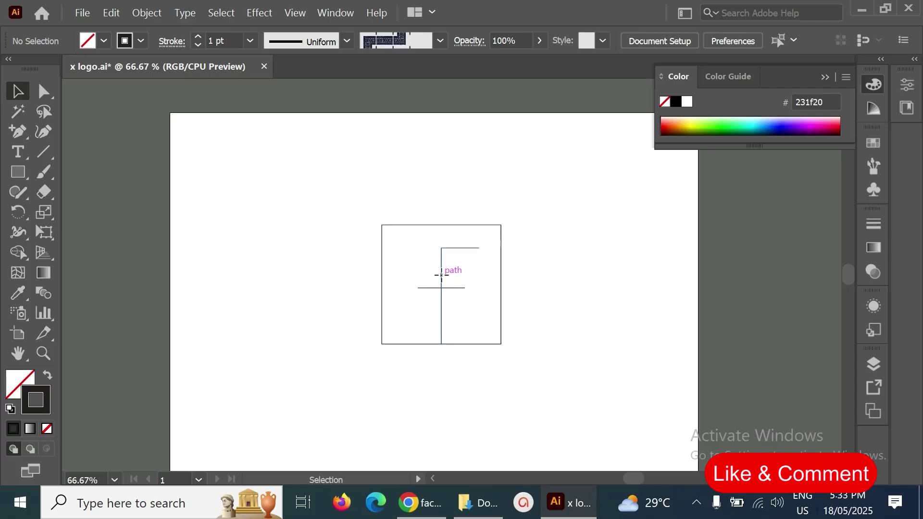
left_click(440, 275)
left_click(453, 282)
left_click(443, 271)
Round the f's top corner where the stem meets the top arm into a smooth curve.
left_click(43, 90)
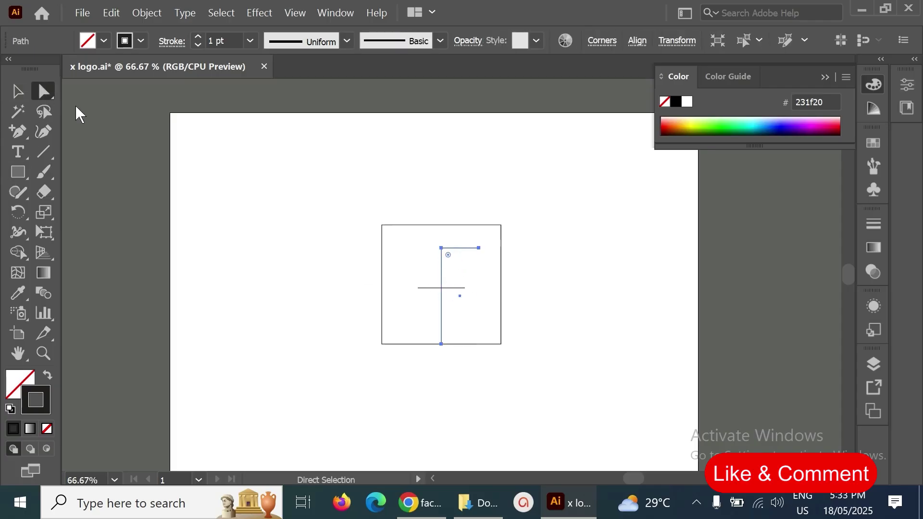
left_click(445, 276)
left_click(442, 251)
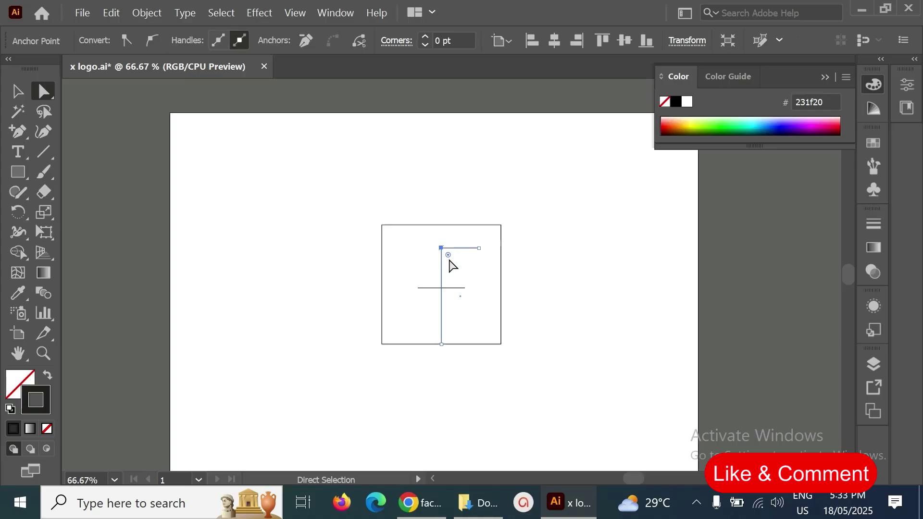
left_click_drag(447, 255, 447, 285)
left_click(525, 290)
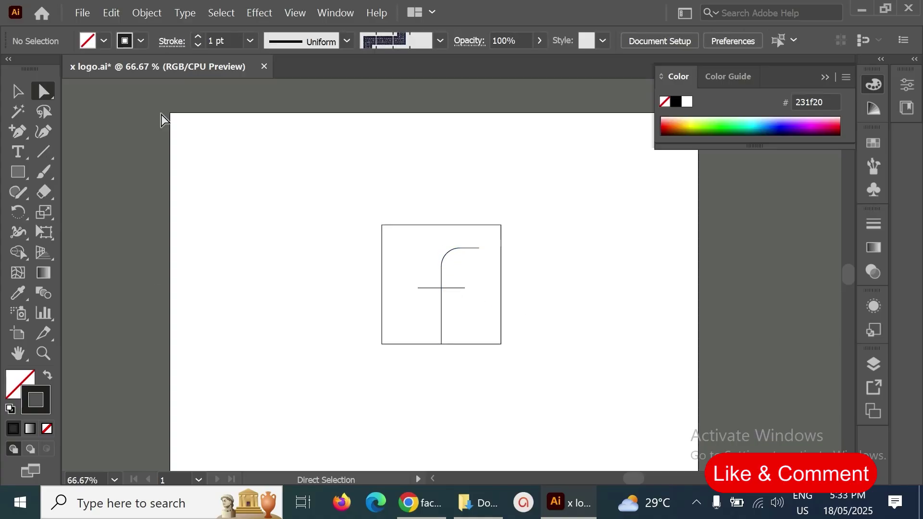
Draw another short straight line, then return to the Line Segment tool.
left_click(44, 153)
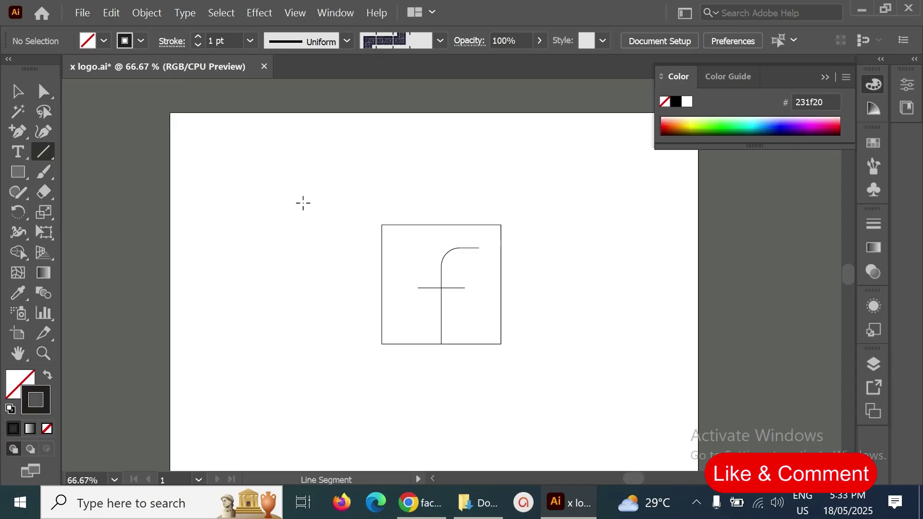
left_click_drag(466, 291, 465, 289)
key("v")
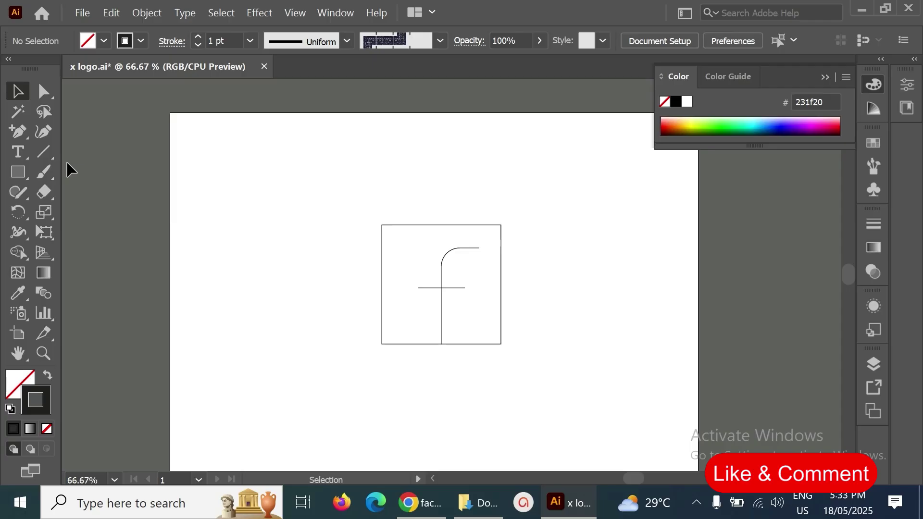
key("backslash")
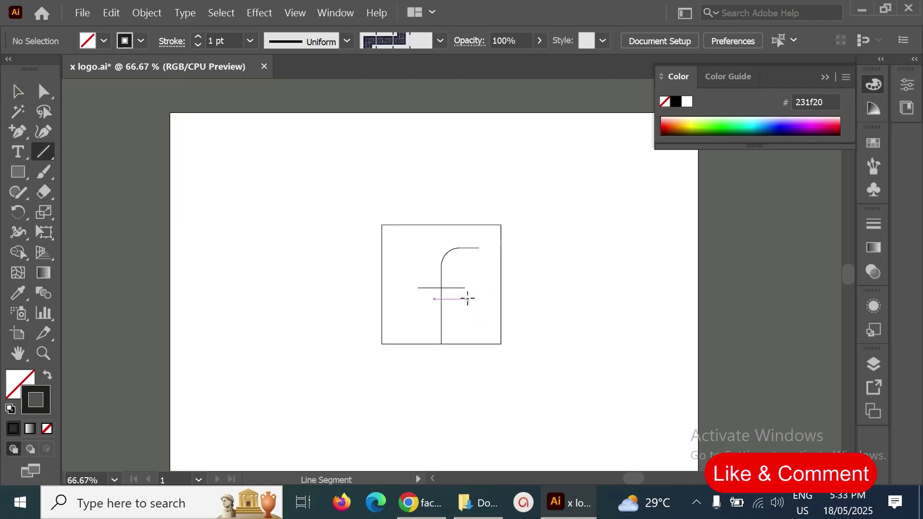
left_click_drag(419, 287, 465, 224)
left_click(18, 91)
left_click(492, 269)
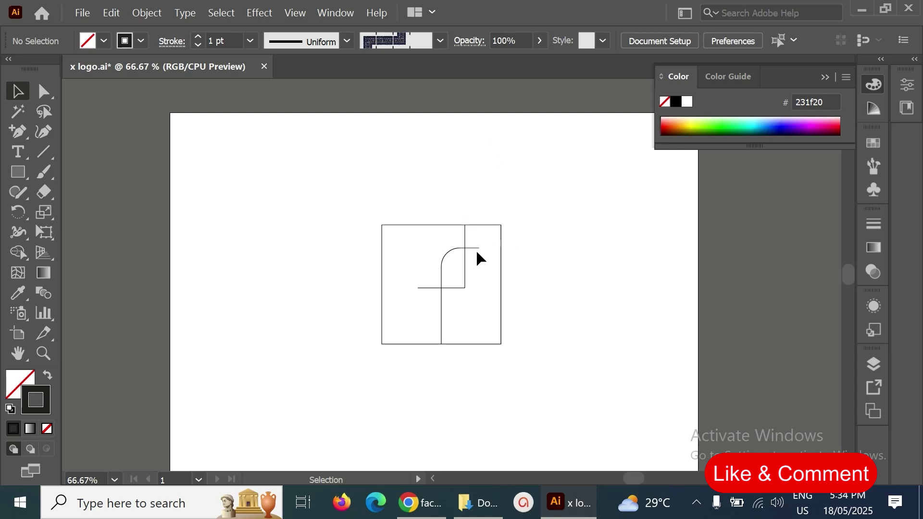
left_click(475, 248)
left_click(43, 91)
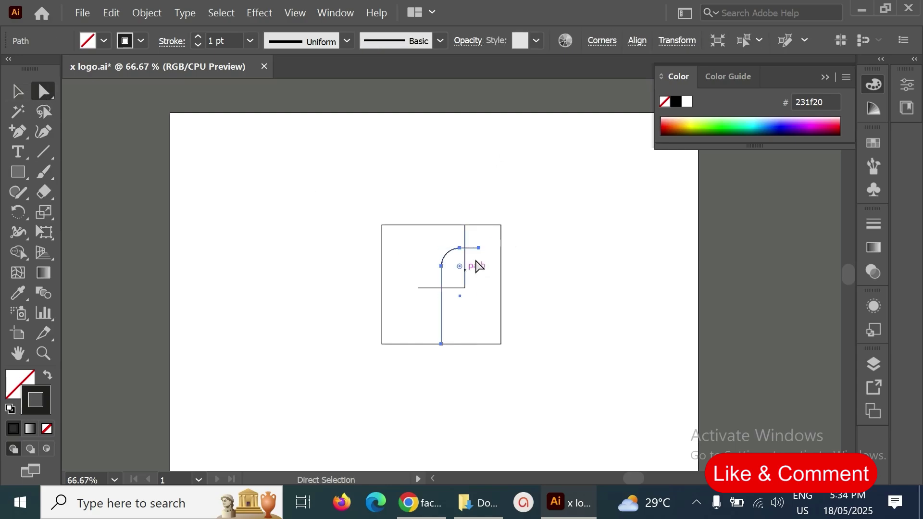
left_click(478, 248)
left_click_drag(479, 248, 467, 246)
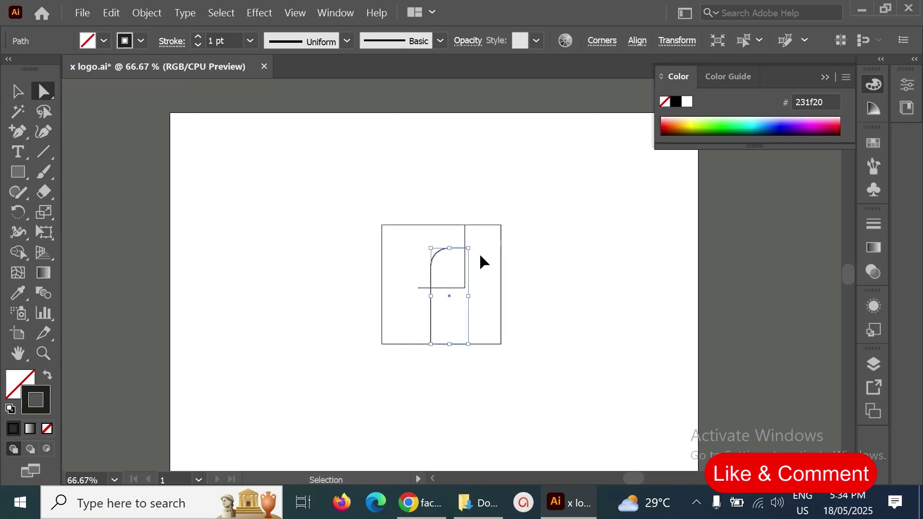
key("ctrl+z")
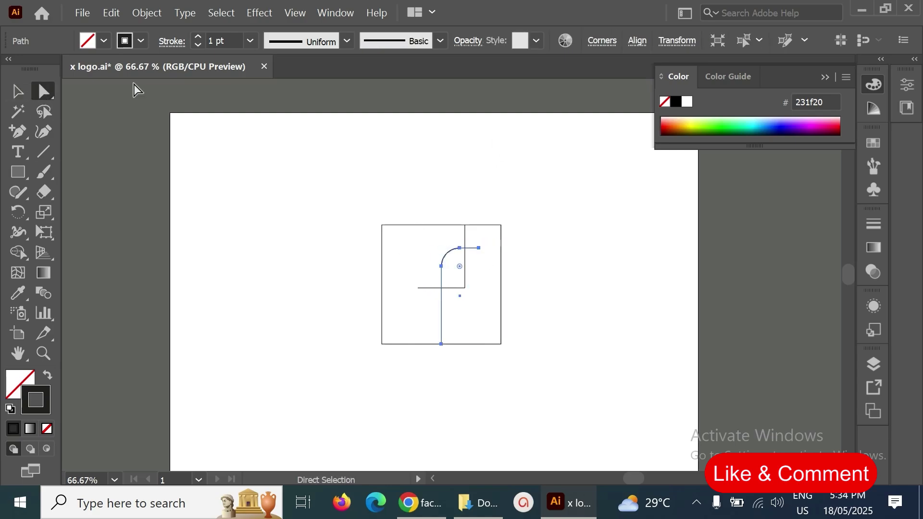
left_click(487, 273)
left_click(470, 249)
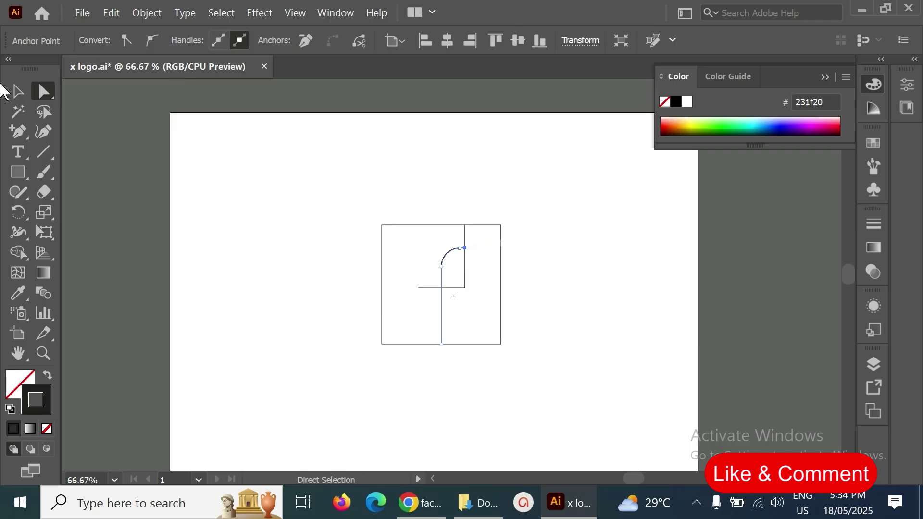
left_click(18, 91)
left_click(464, 234)
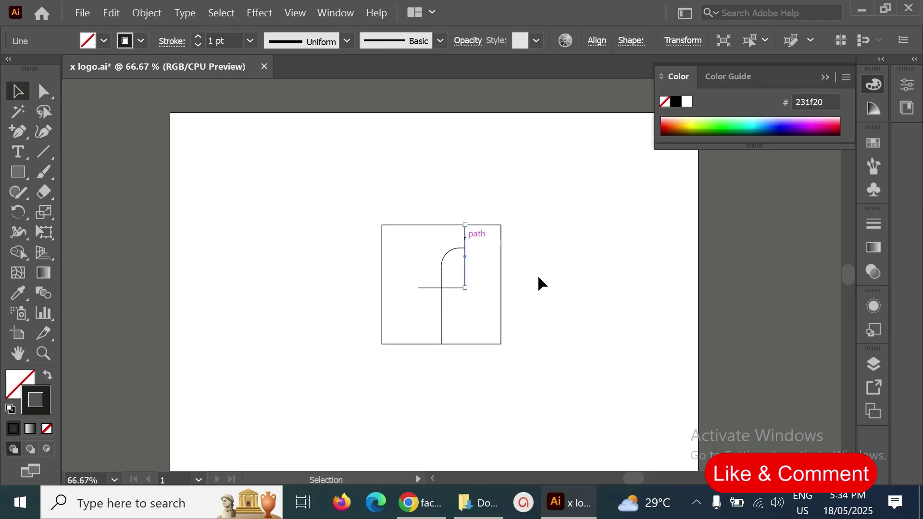
key("Delete")
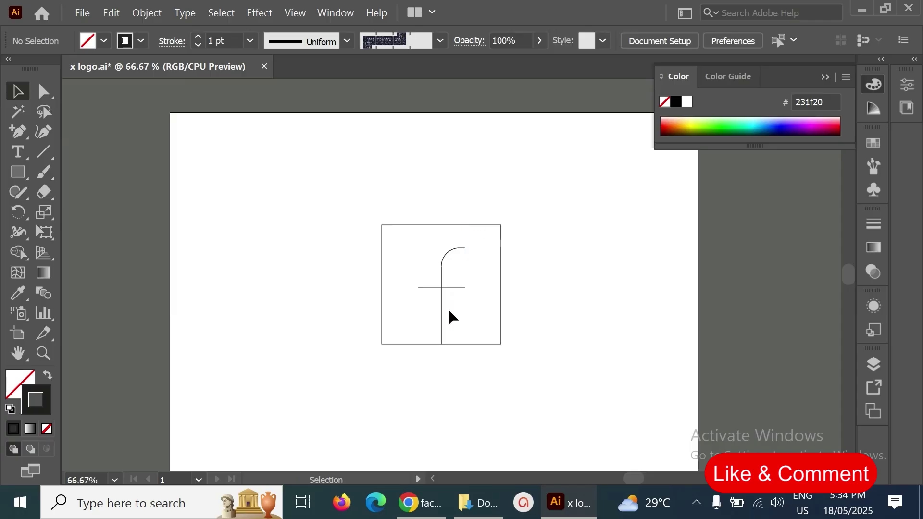
Give the f's stem and crossbar a 20 pt stroke, then raise the weight to 25 pt.
left_click(426, 288)
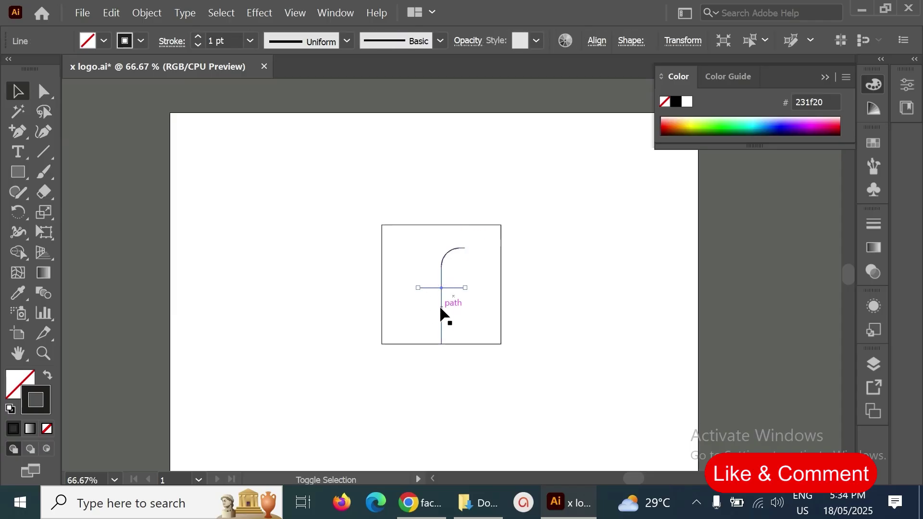
left_click(441, 312, "shift")
left_click(250, 41)
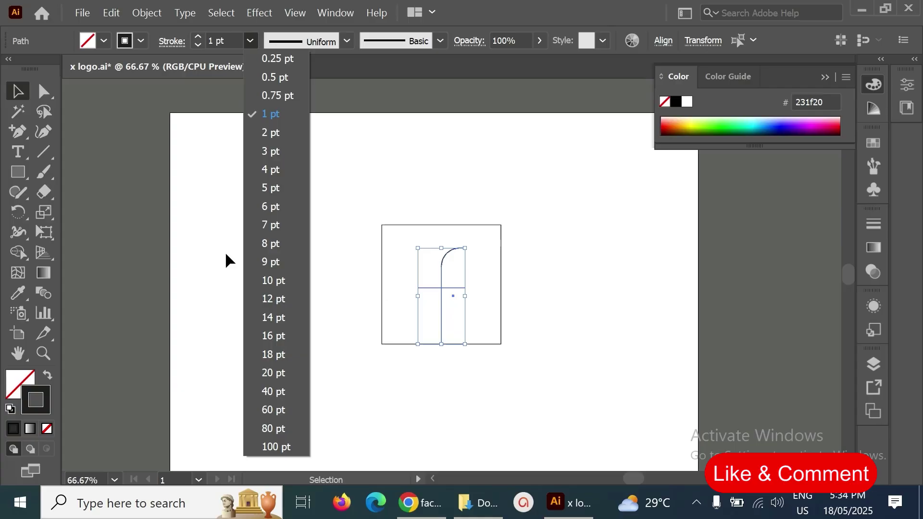
left_click(276, 373)
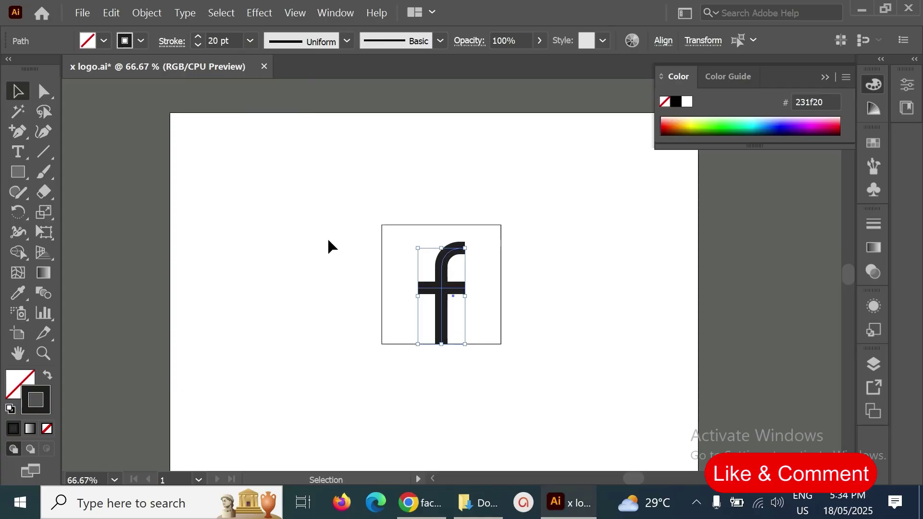
left_click(374, 210)
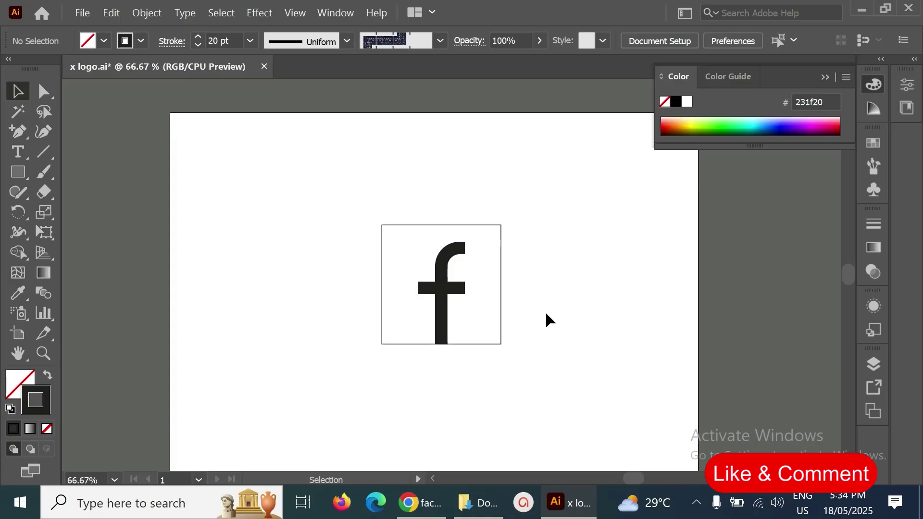
left_click(454, 247)
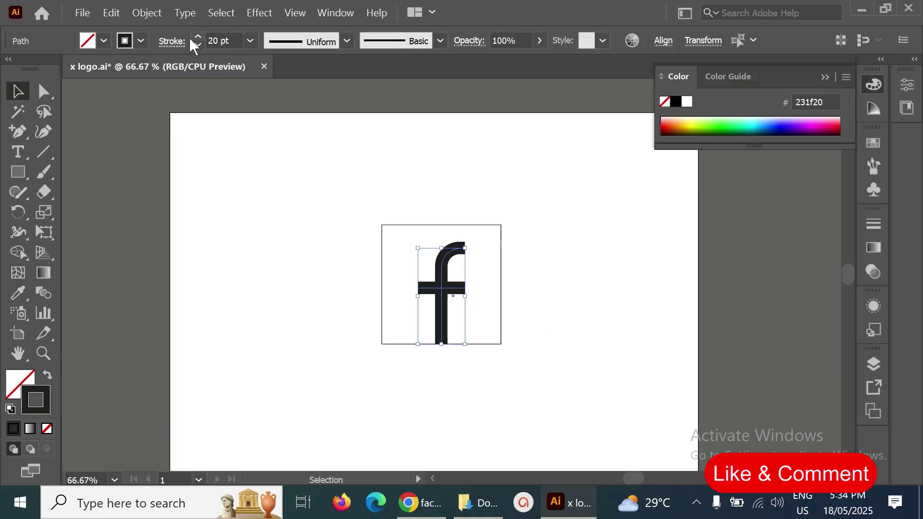
left_click(172, 42)
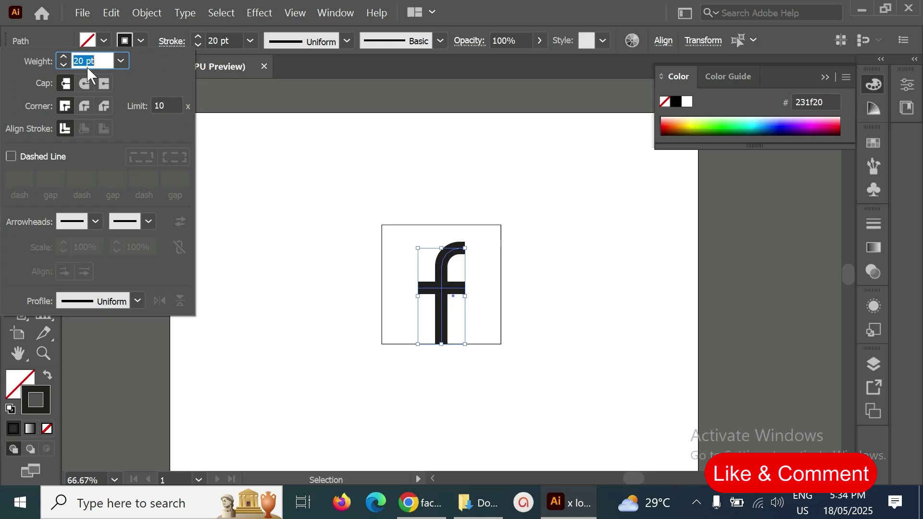
left_click_drag(87, 66, 48, 76)
key("Return")
left_click(565, 221)
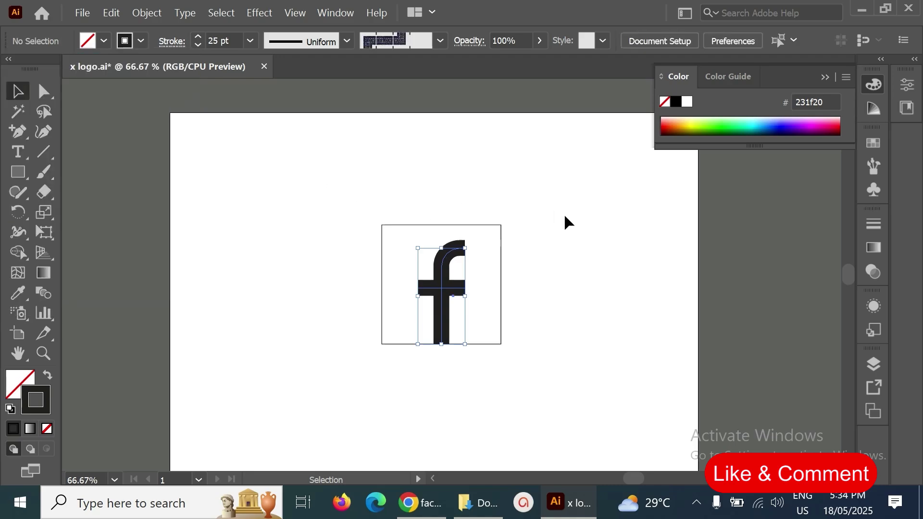
left_click(45, 94)
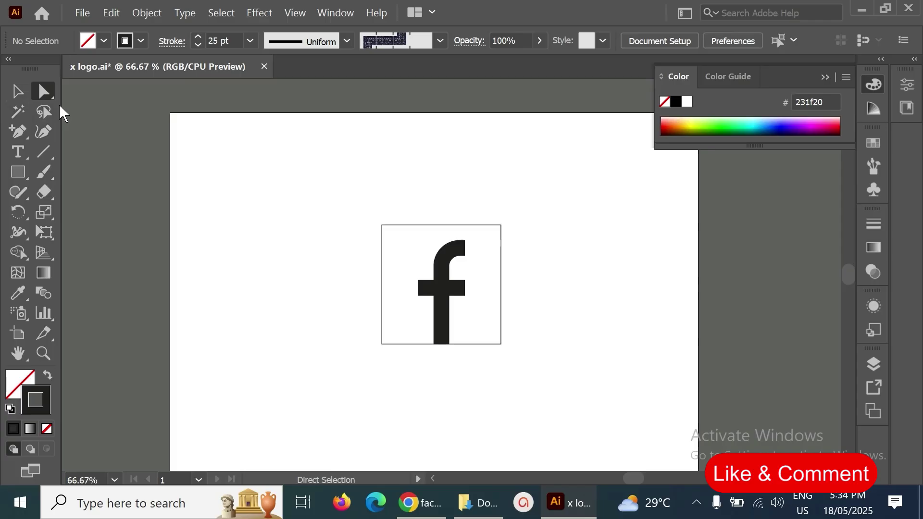
Round all four corners of the square frame with its live corner widget.
left_click(18, 93)
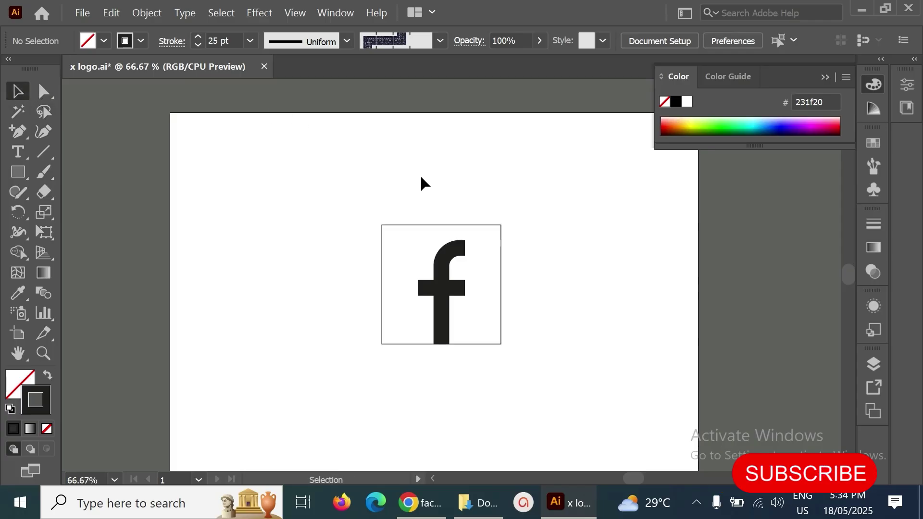
left_click(492, 225)
left_click(44, 91)
left_click(364, 239)
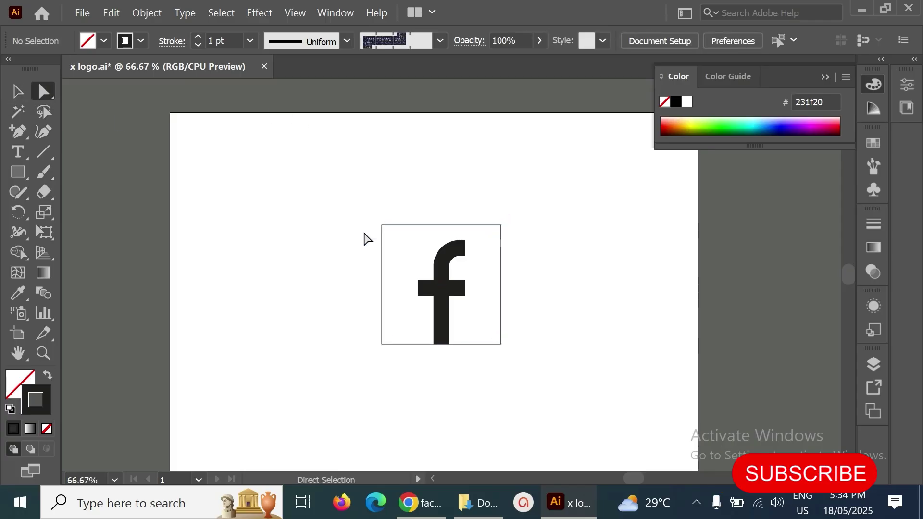
left_click(383, 227)
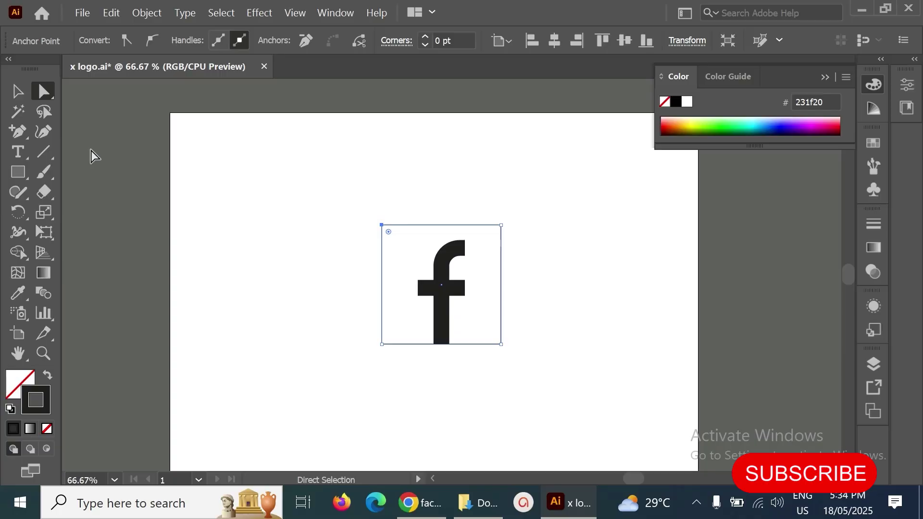
left_click(17, 93)
left_click(401, 220)
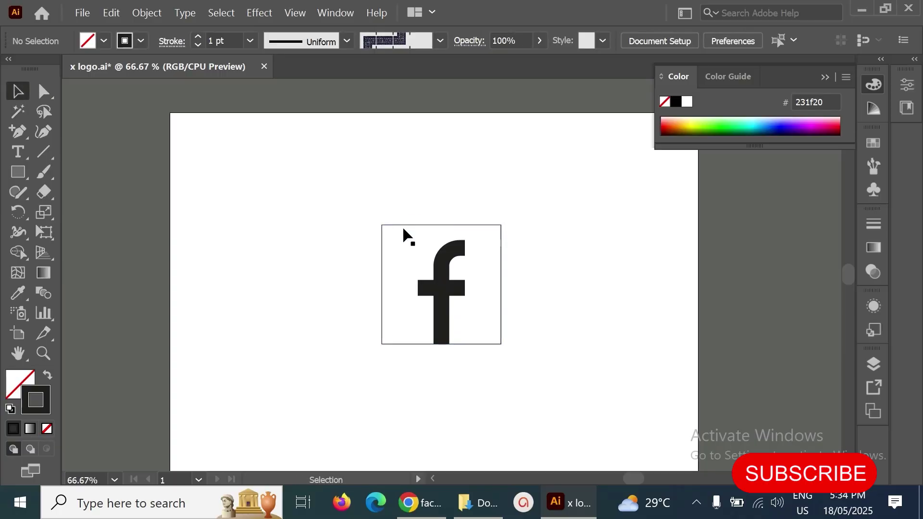
left_click(404, 226)
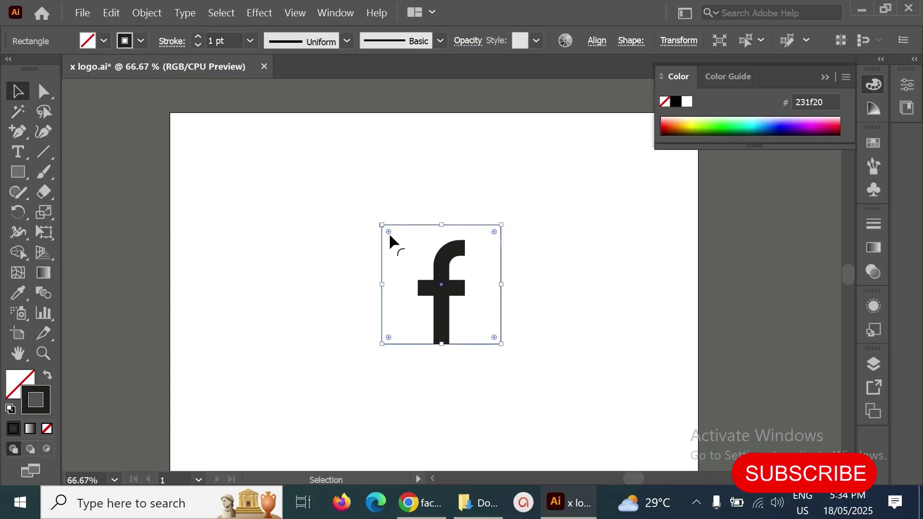
left_click_drag(389, 233, 384, 262)
left_click(513, 154)
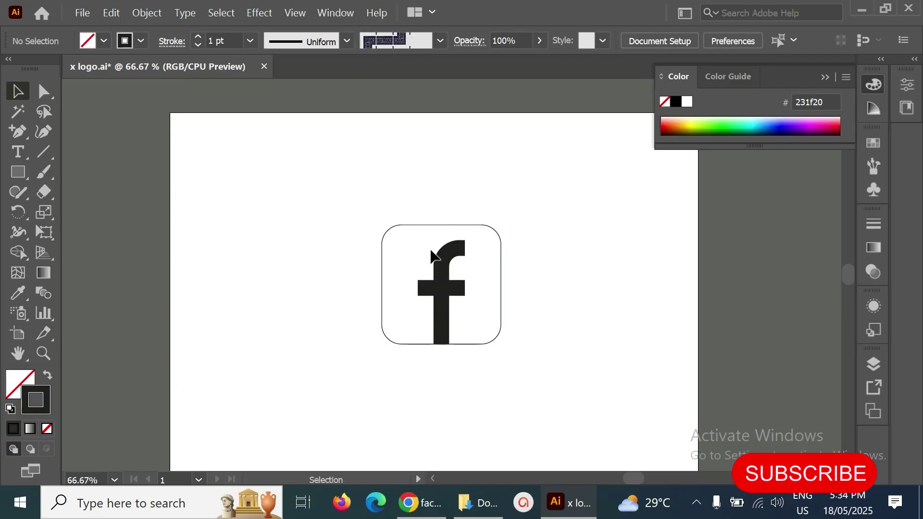
Expand the f's crossbar stroke into a filled shape via Object > Expand.
left_click(458, 289)
left_click(144, 13)
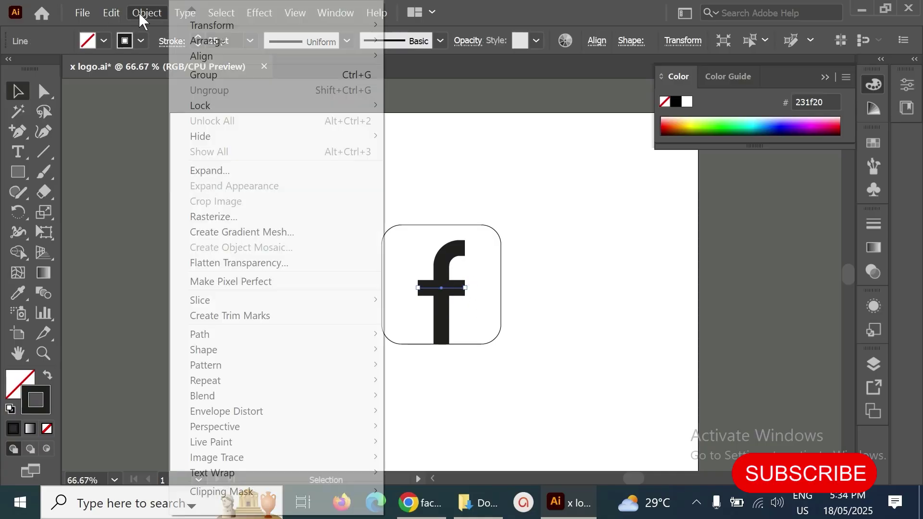
left_click(210, 170)
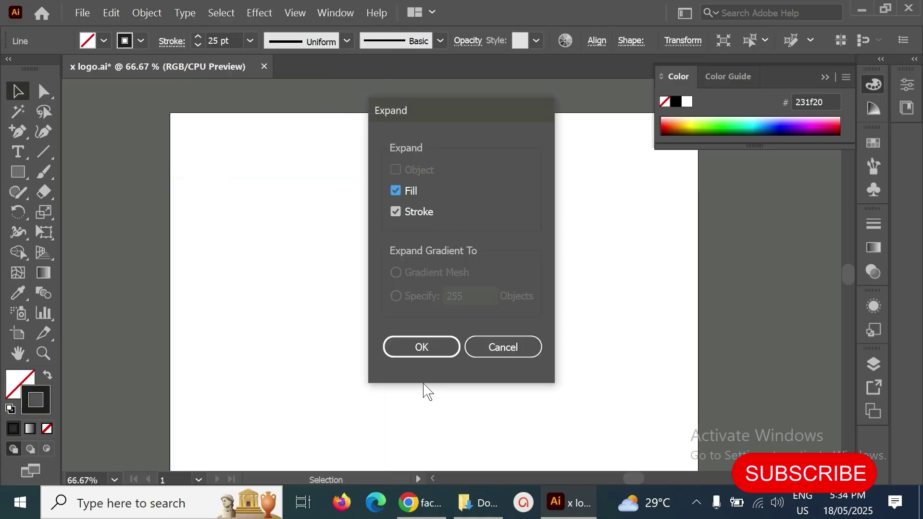
left_click(419, 347)
left_click(43, 91)
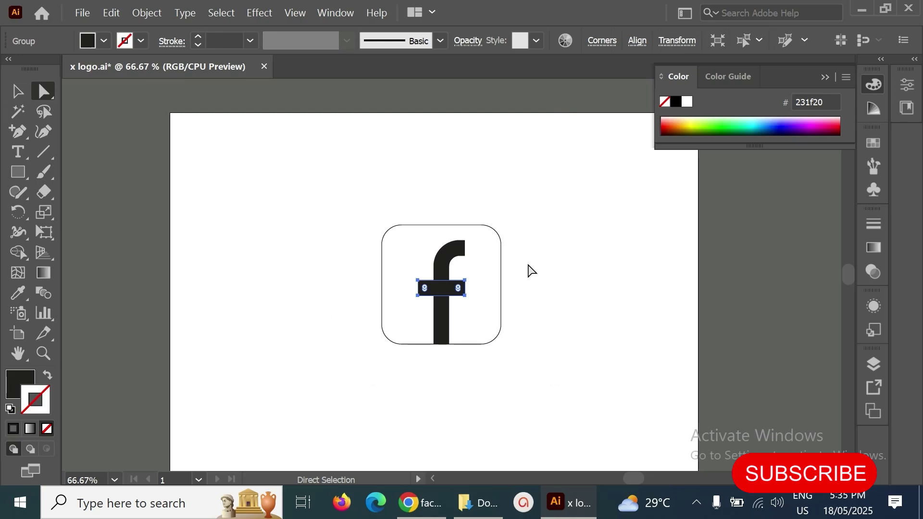
Nudge the crossbar's bottom-right anchor slightly left to give its right end a subtle slant.
key("ctrl+plus")
key("ctrl+plus")
key("ctrl+plus")
key("ctrl+plus")
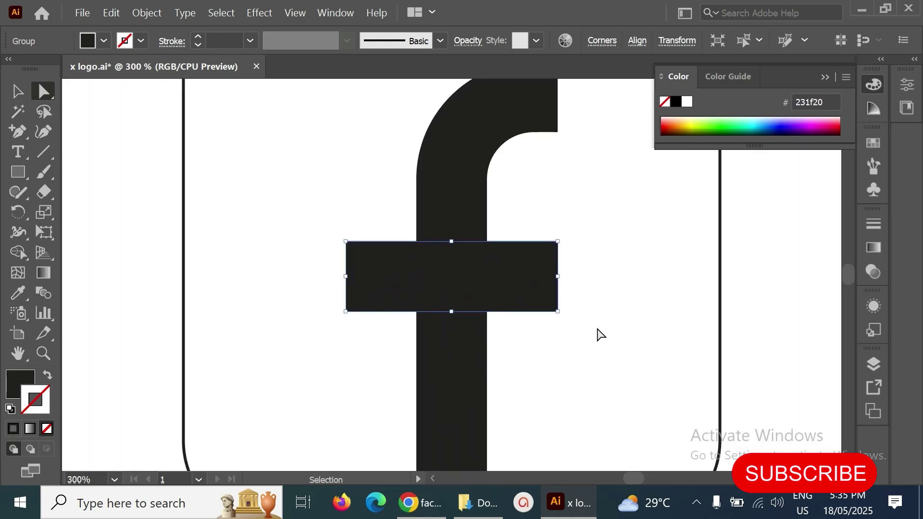
left_click(637, 328)
left_click(557, 312)
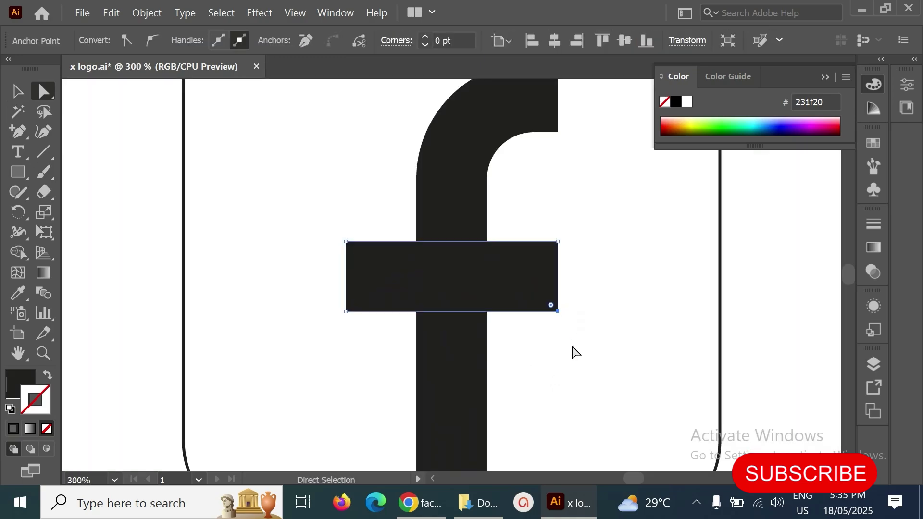
key("Left")
key("Left")
key("Left")
key("Left")
key("Left")
key("Left")
key("Left")
key("Left")
key("Left")
key("Left")
key("Left")
key("Left")
key("Left")
key("Left")
key("Left")
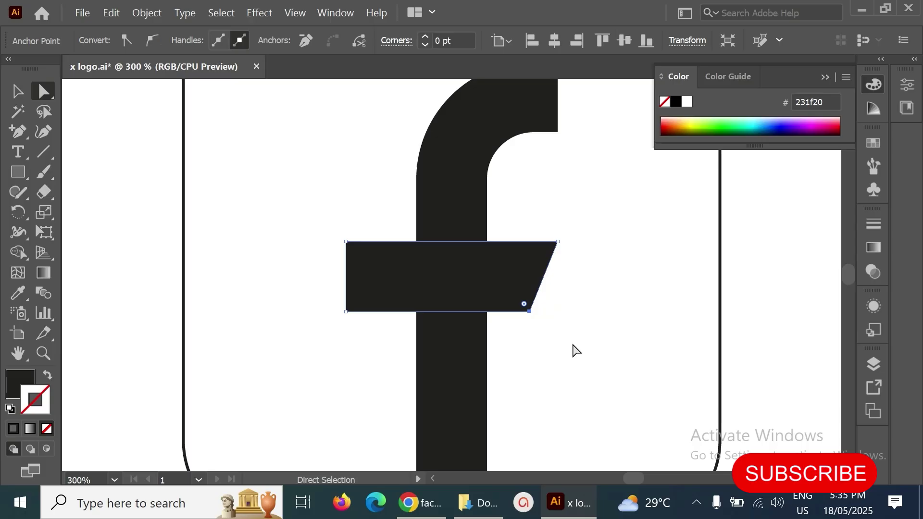
key("ctrl+z")
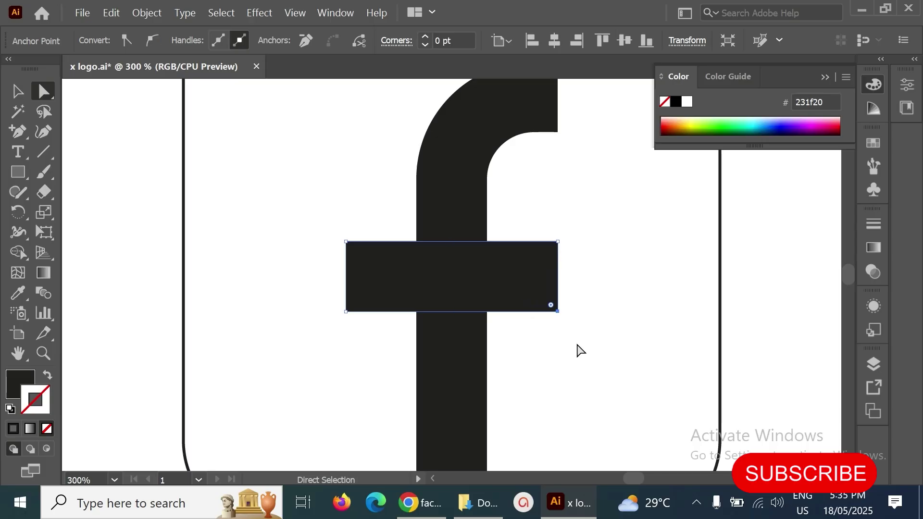
key("Left")
key("Left")
key("Left")
key("v")
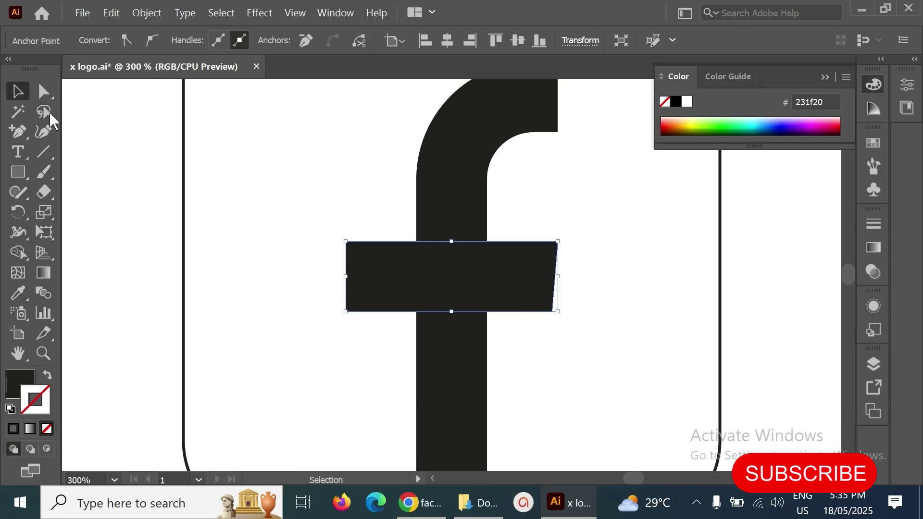
left_click(341, 209)
key("ctrl+minus")
key("ctrl+minus")
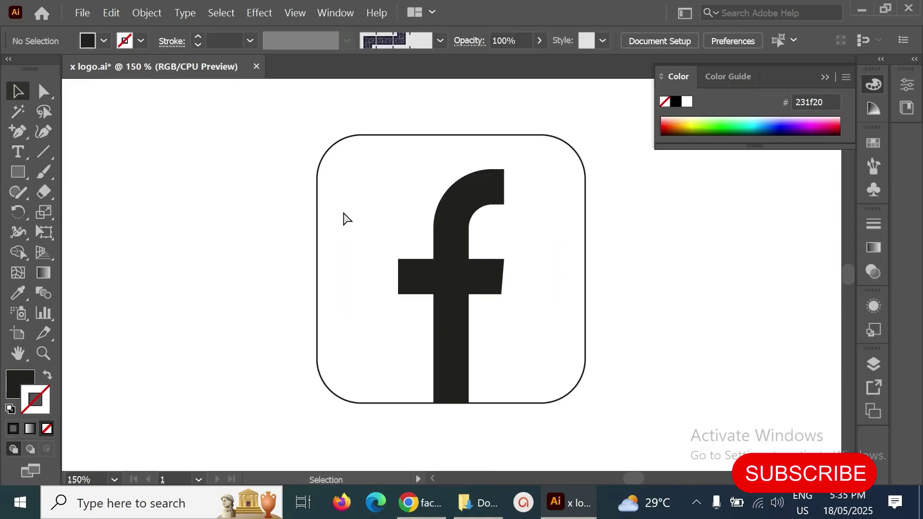
Fill the rounded square with blue #1070e2 and set its stroke to None.
left_click_drag(619, 255, 573, 256)
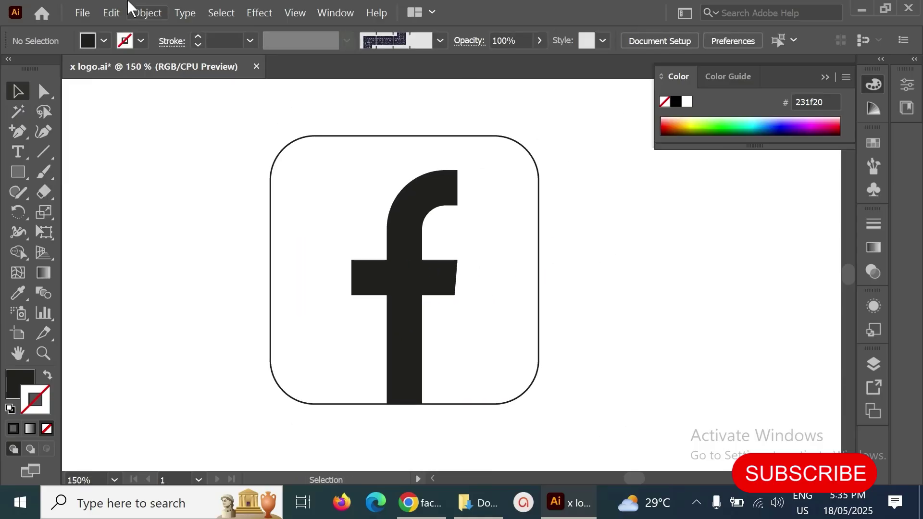
left_click_drag(306, 167, 306, 167)
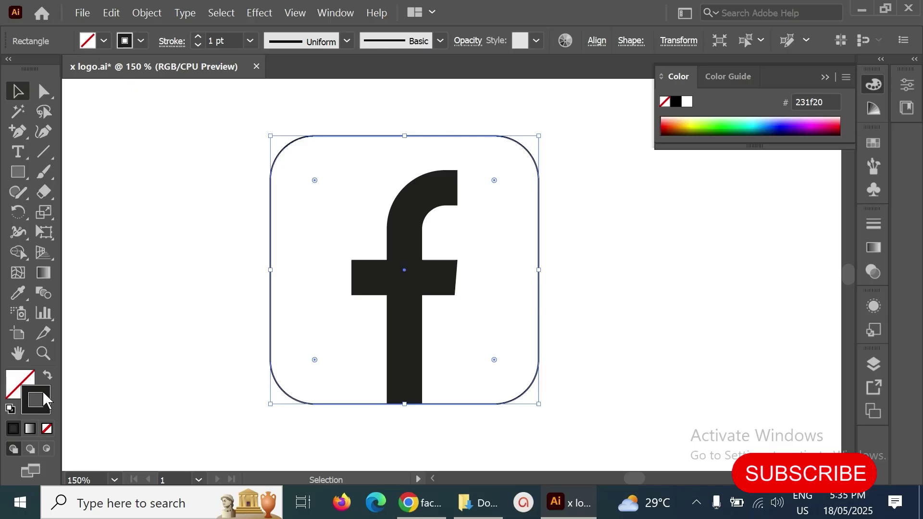
double_click(23, 383)
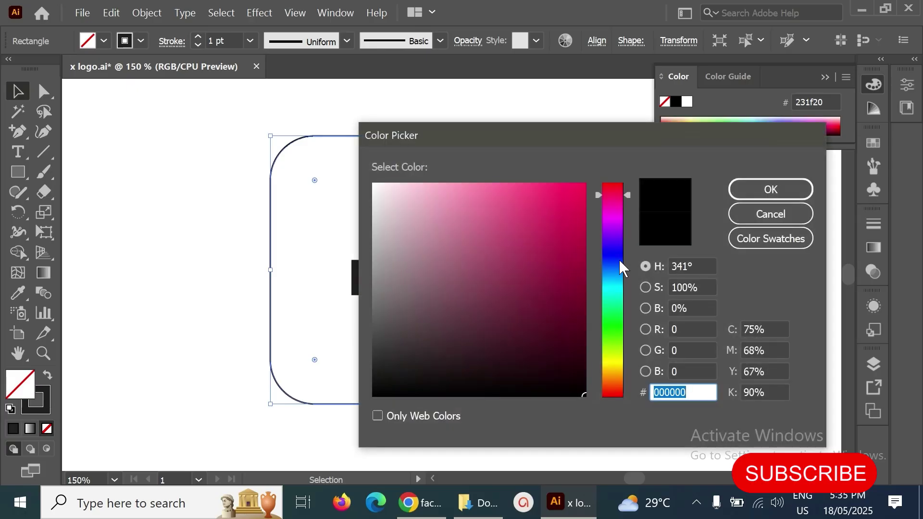
left_click(620, 267)
left_click(571, 208)
left_click(735, 193)
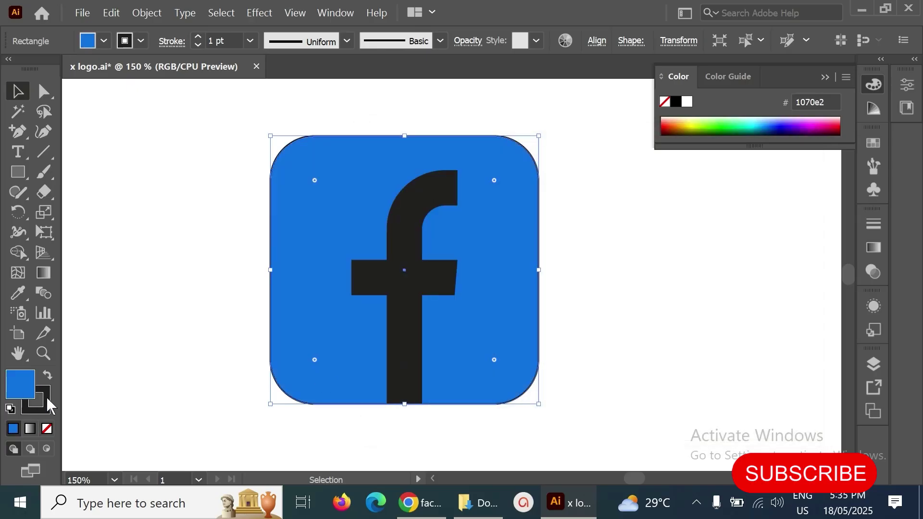
left_click(44, 406)
left_click(47, 429)
left_click(20, 383)
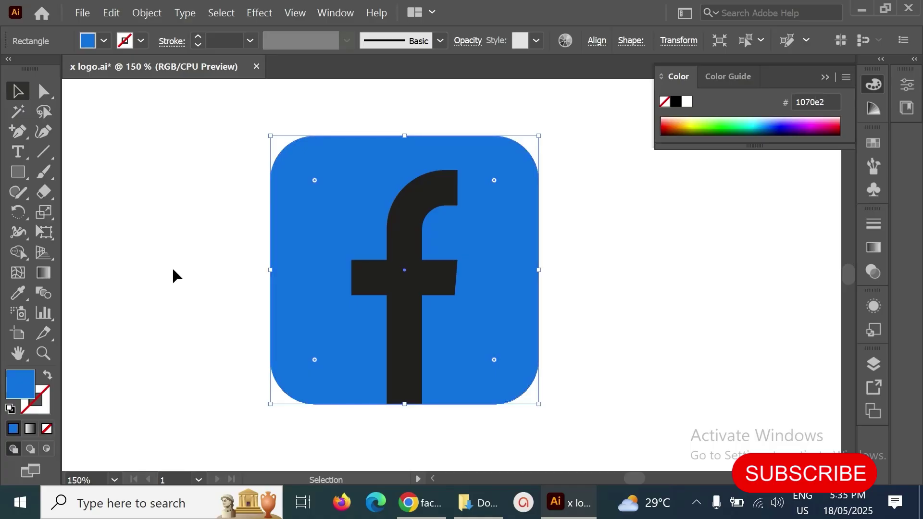
left_click(166, 249)
Select the f's crossbar and top curve, then the blue square, and clear the selection.
left_click(450, 287)
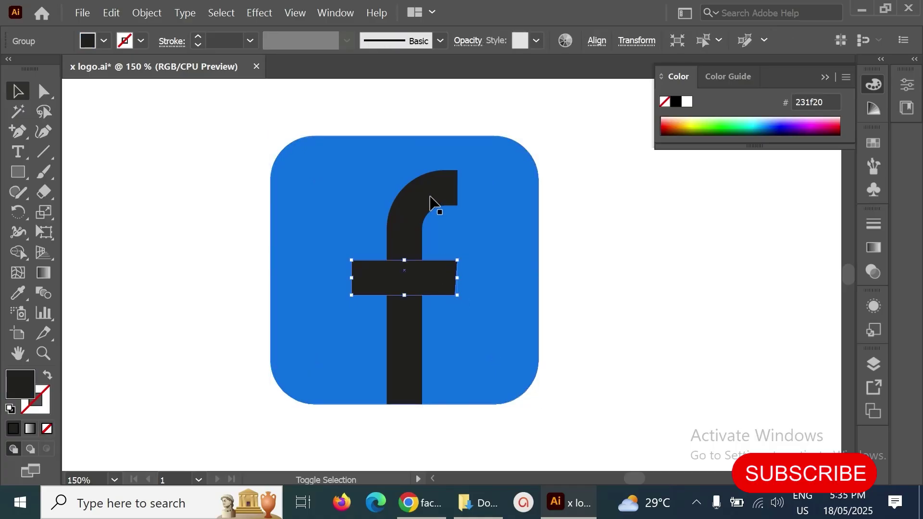
left_click(431, 199, "shift")
key("ctrl+shift+a")
left_click(519, 267)
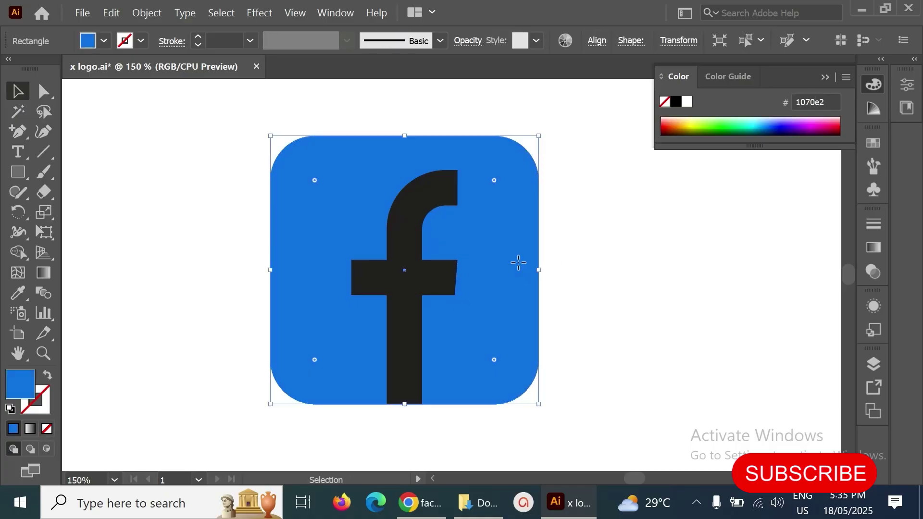
key("a")
key("ctrl+shift+a")
Fill the f's stem-and-arch path and crossbar with white.
key("v")
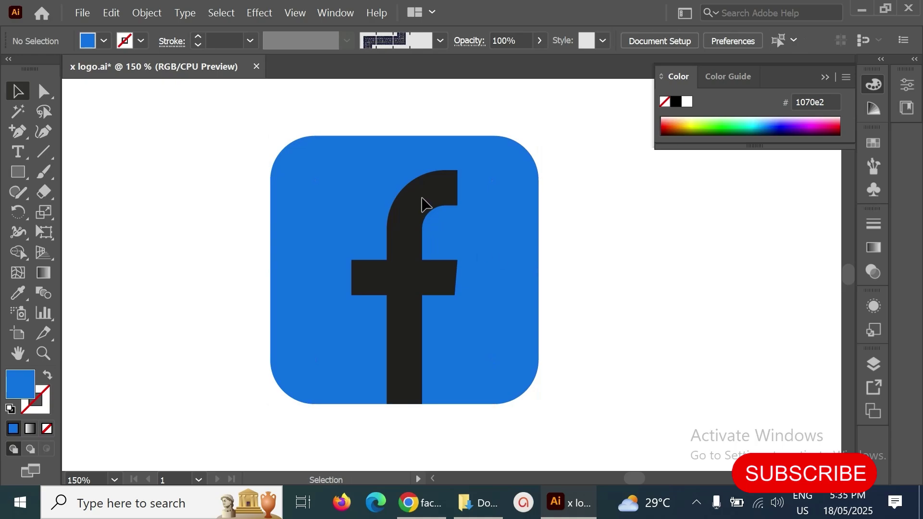
left_click(422, 204)
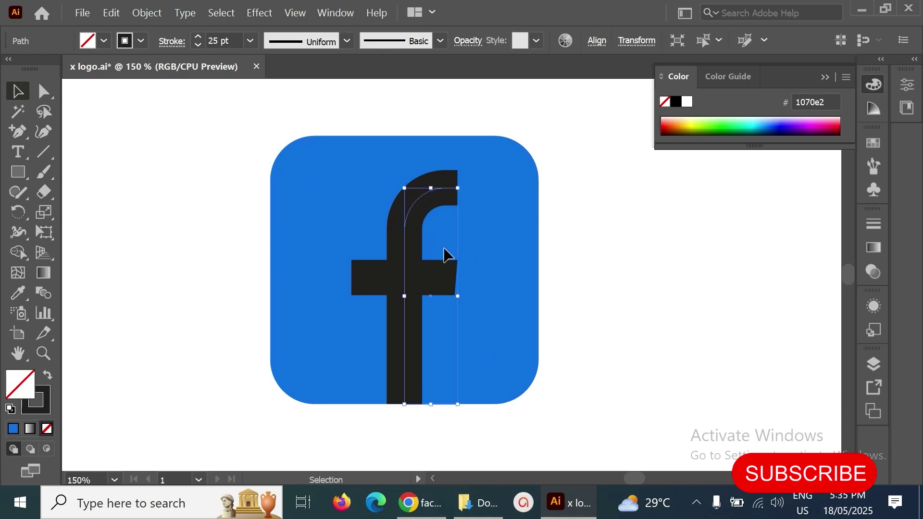
left_click(451, 269, "shift")
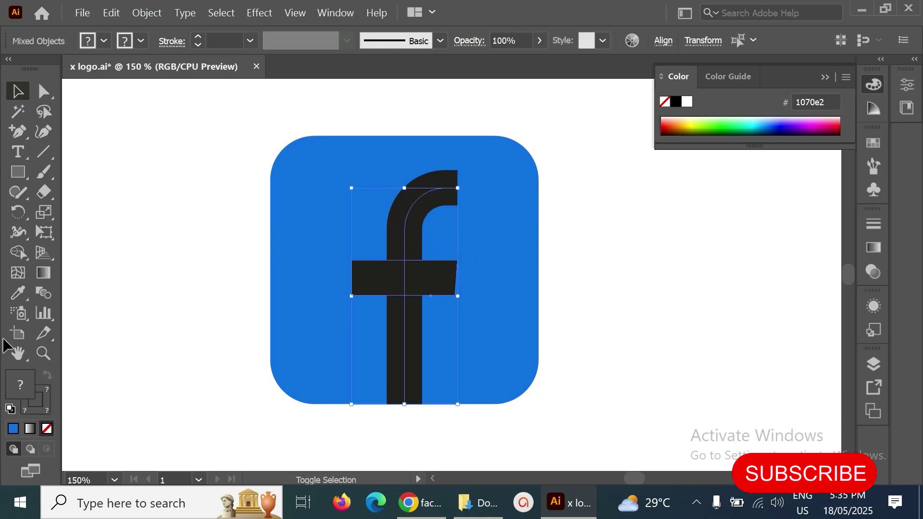
double_click(21, 386)
left_click(757, 190)
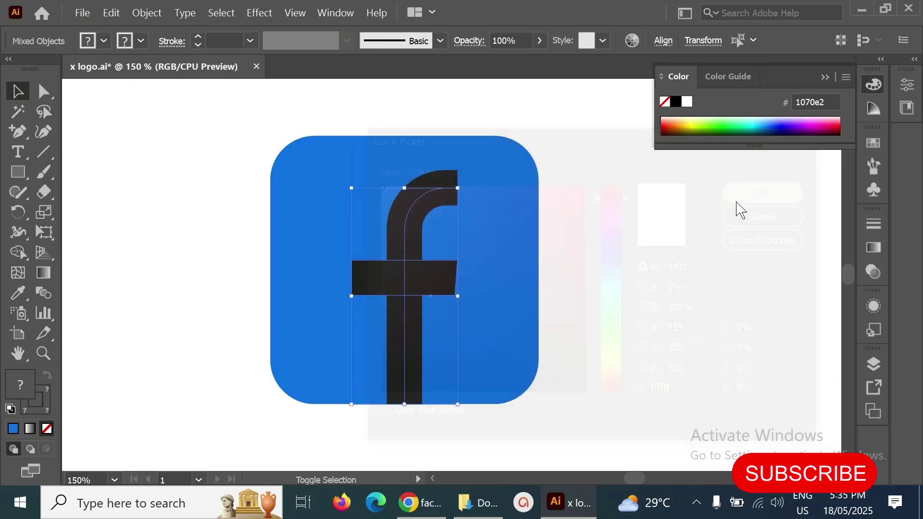
left_click(548, 255)
Remove the stem's fill and give it a white #ffffff stroke.
left_click(447, 194)
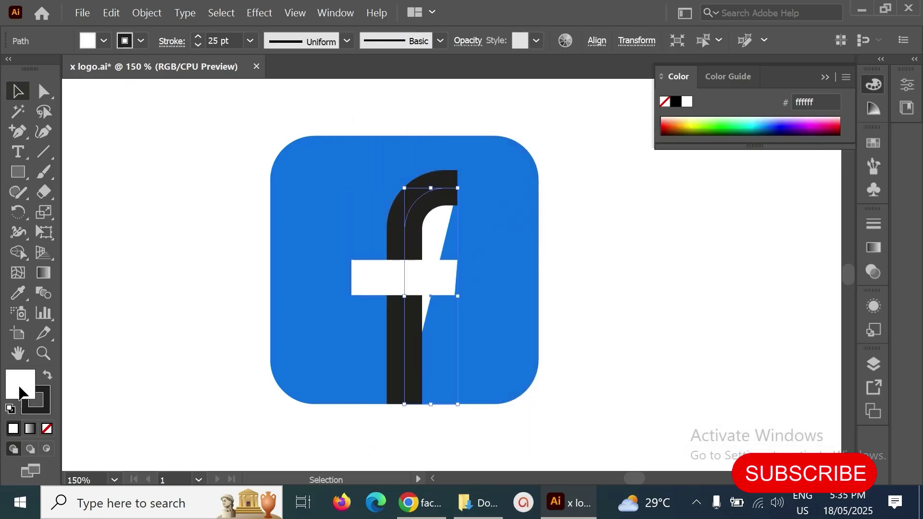
left_click(46, 429)
double_click(44, 408)
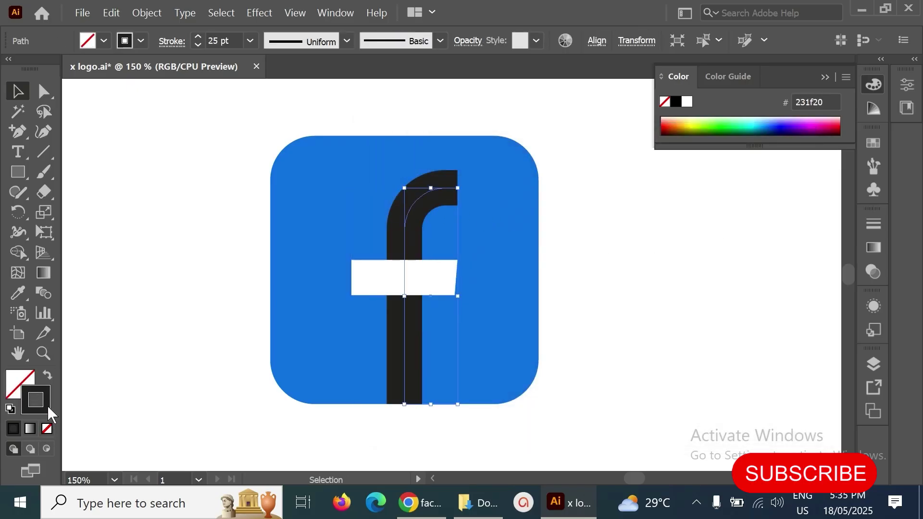
type("ffffff")
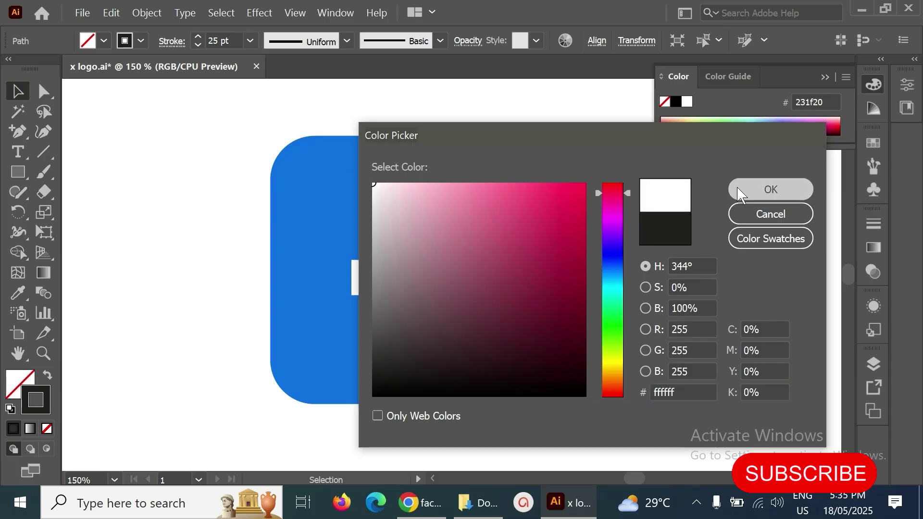
left_click(740, 190)
left_click(589, 239)
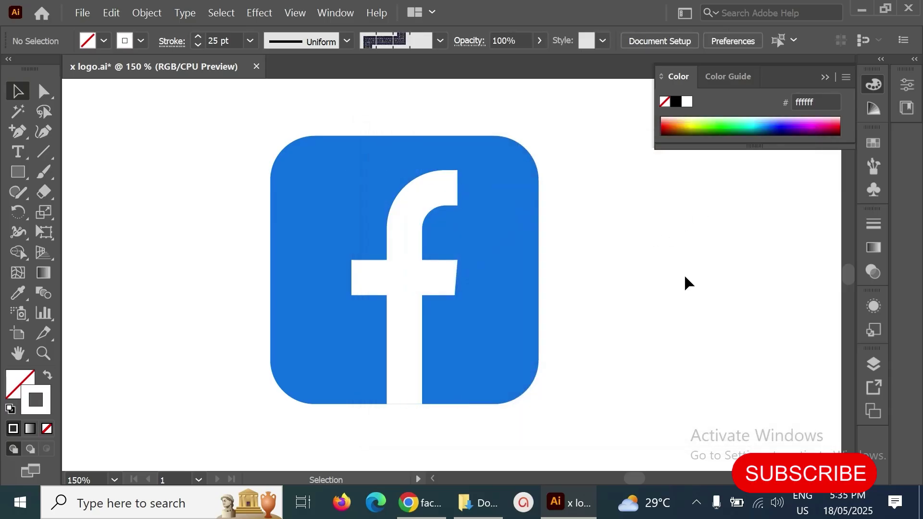
key("ctrl+minus")
key("ctrl+minus")
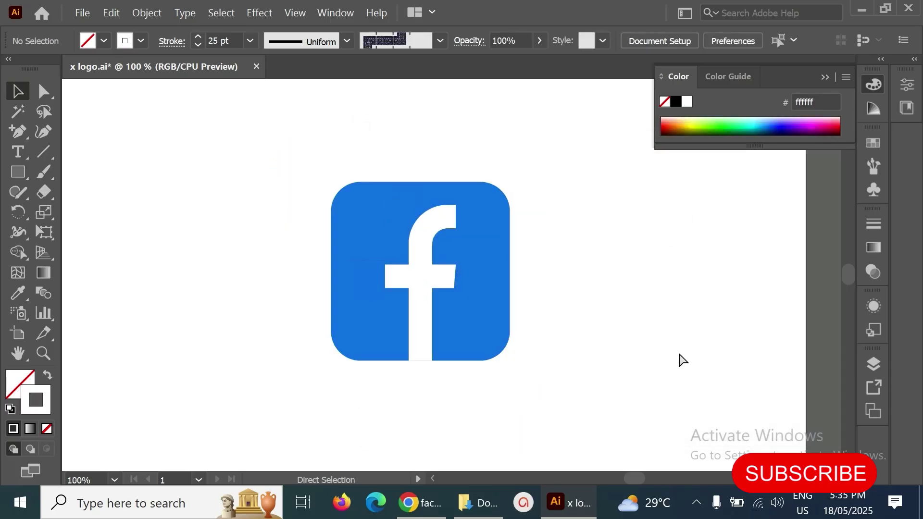
left_click_drag(577, 304, 633, 315)
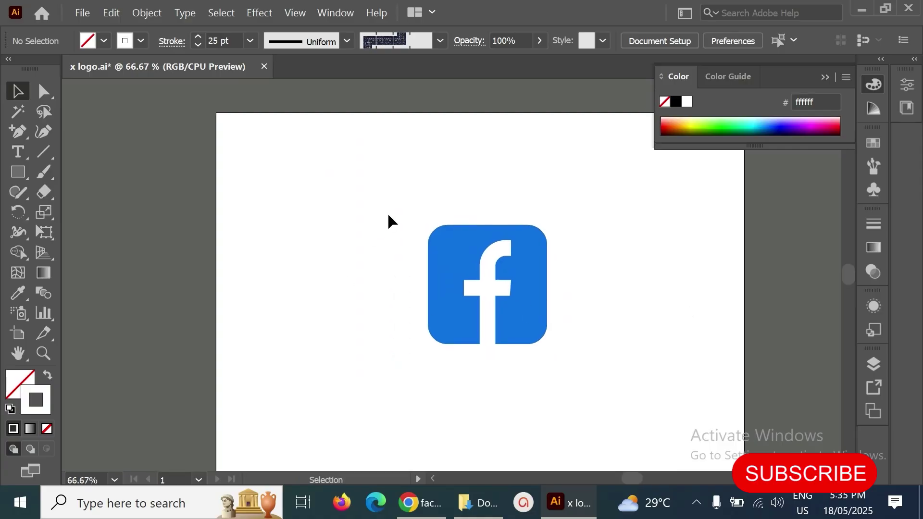
left_click_drag(387, 185, 605, 372)
left_click(563, 347)
left_click_drag(393, 188, 519, 338)
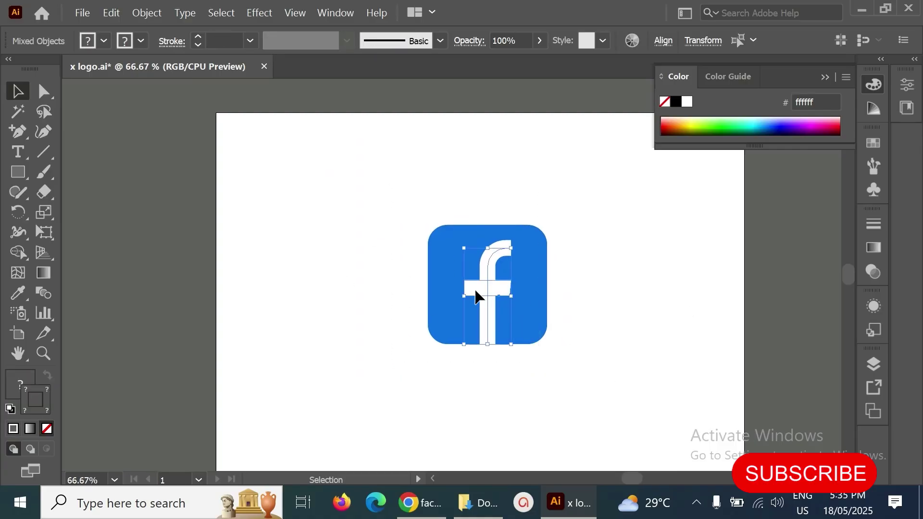
left_click(413, 226)
left_click_drag(398, 200, 540, 351)
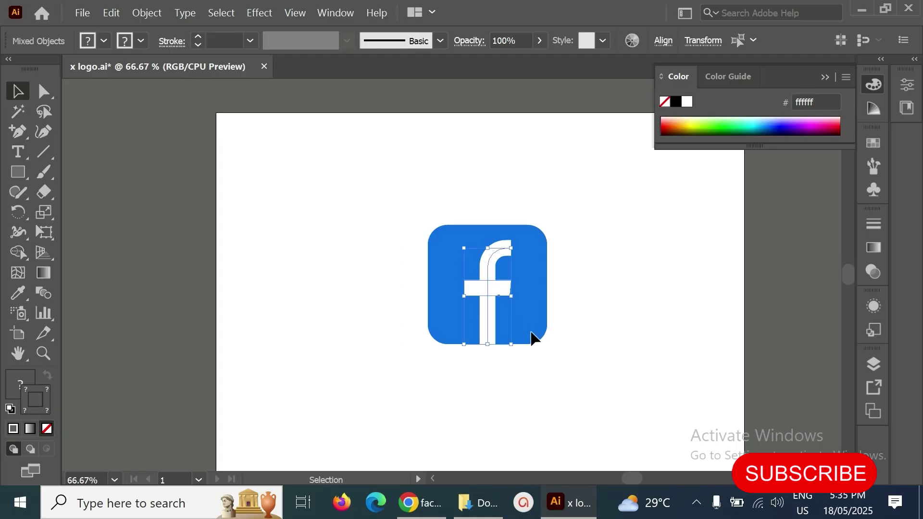